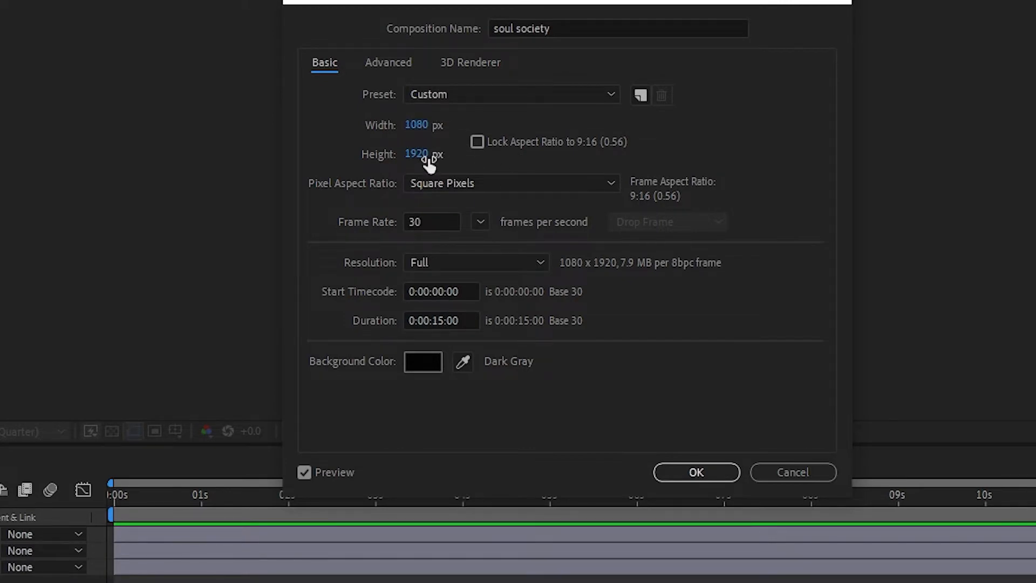
Create the soul society composition at 1080 x 1920 px, 30 fps, 15 seconds, and preview it from the start
click(695, 472)
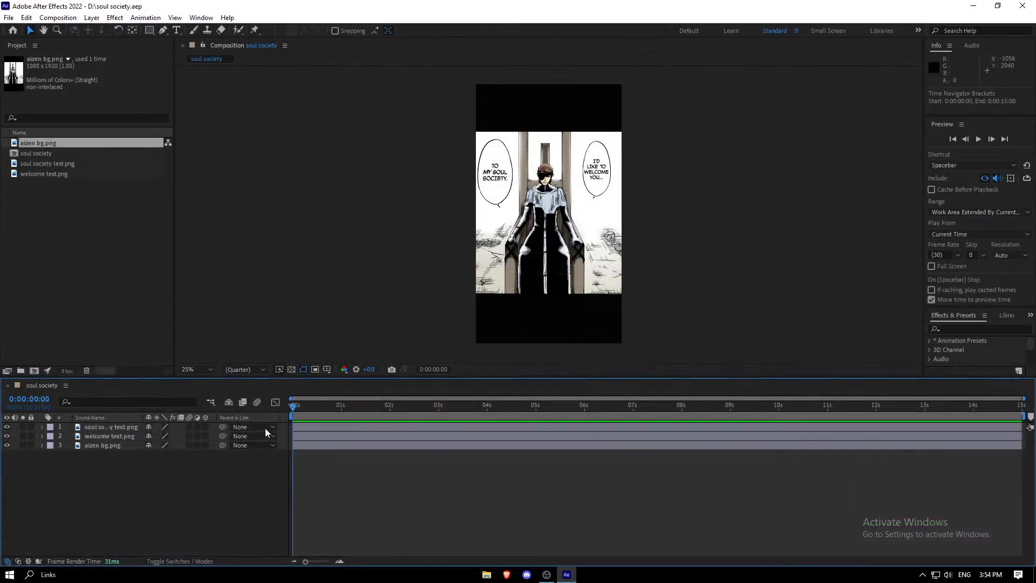
key(space)
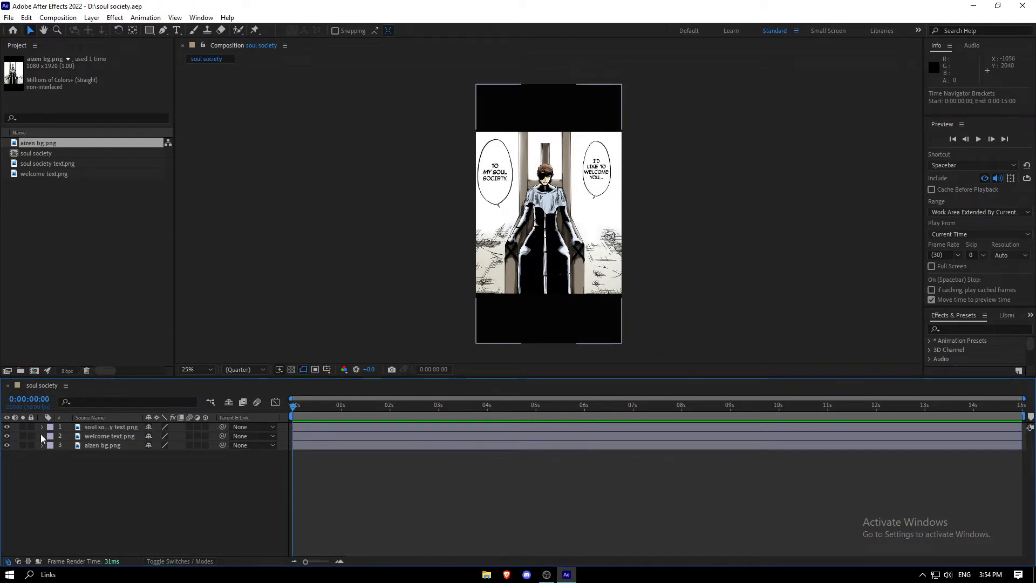
key(Home)
Toggle each layer's visibility on and off to inspect what every image layer contributes to the frame
click(7, 427)
click(7, 427)
click(7, 426)
click(7, 427)
click(7, 436)
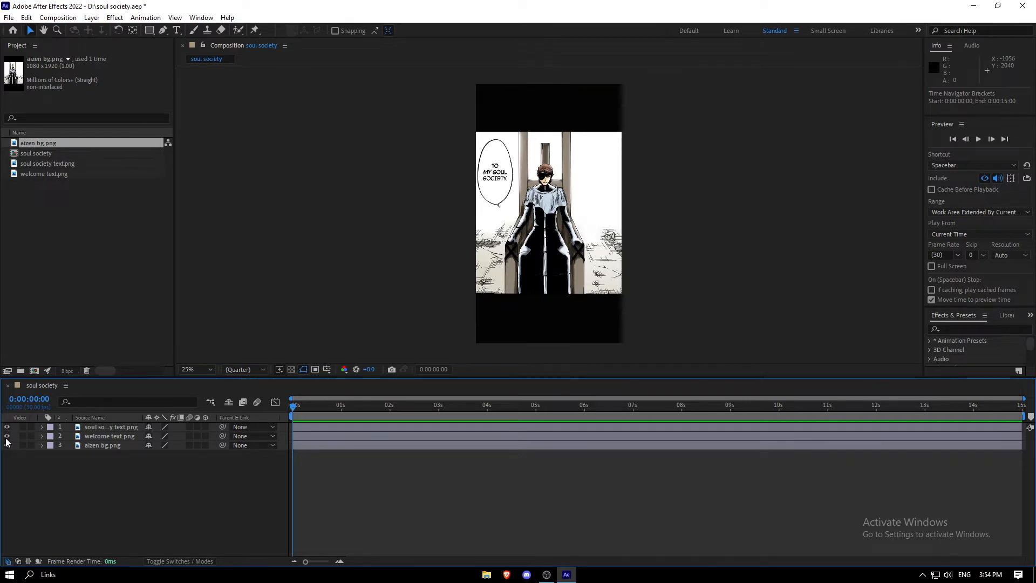
click(7, 436)
click(7, 446)
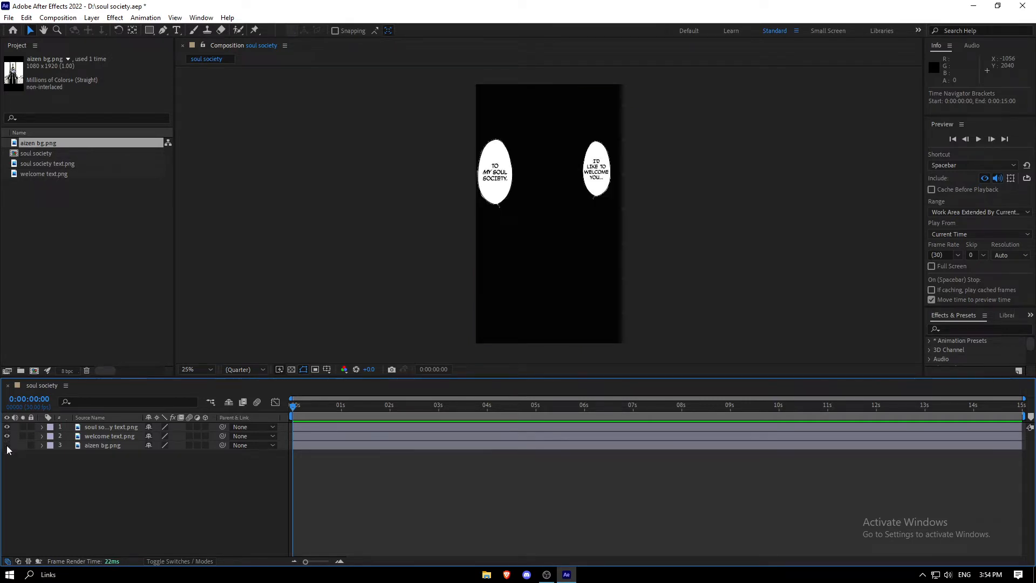
click(6, 445)
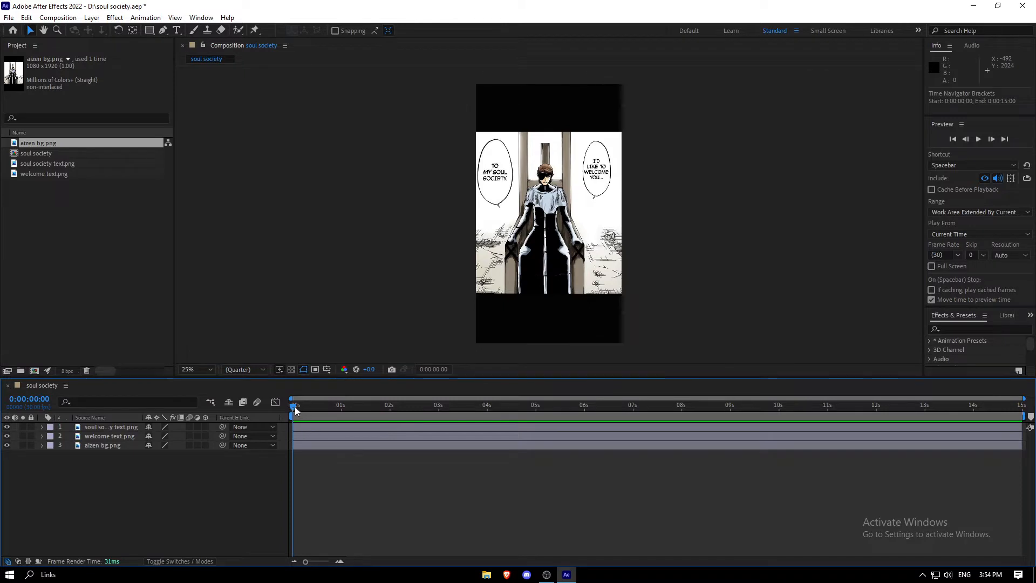
mouse_move(295, 406)
mouse_down()
mouse_move(371, 406)
mouse_move(293, 406)
mouse_up()
click(338, 503)
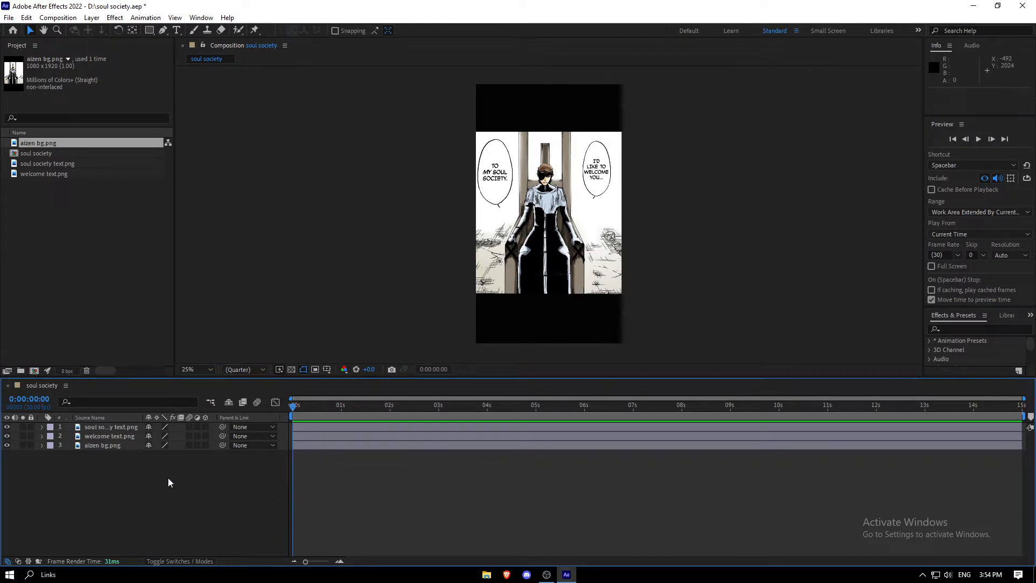
Add a Two-Node Camera with the 50mm preset and switch the three image layers to 3D
right_click(128, 482)
mouse_move(238, 346)
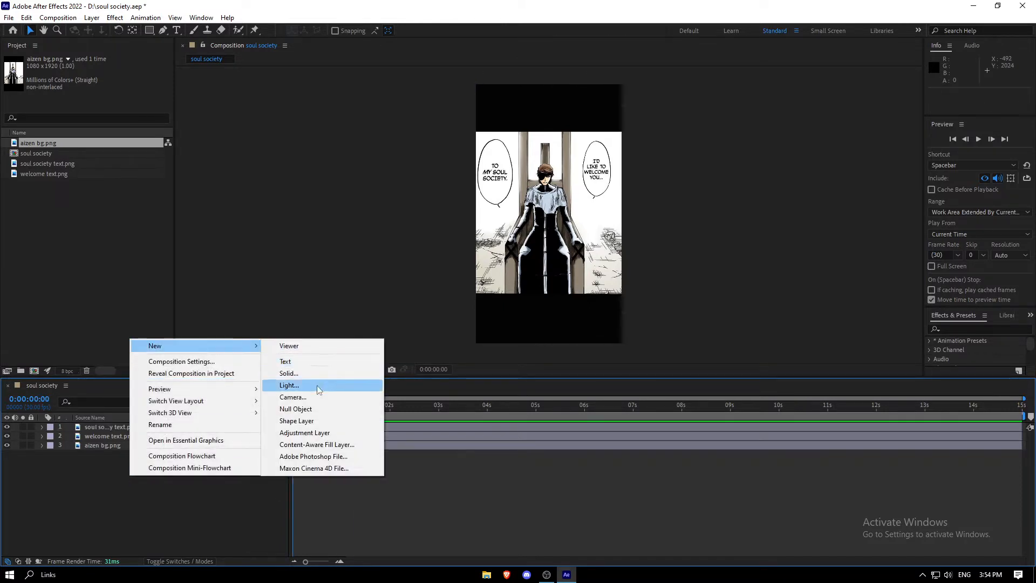
click(293, 396)
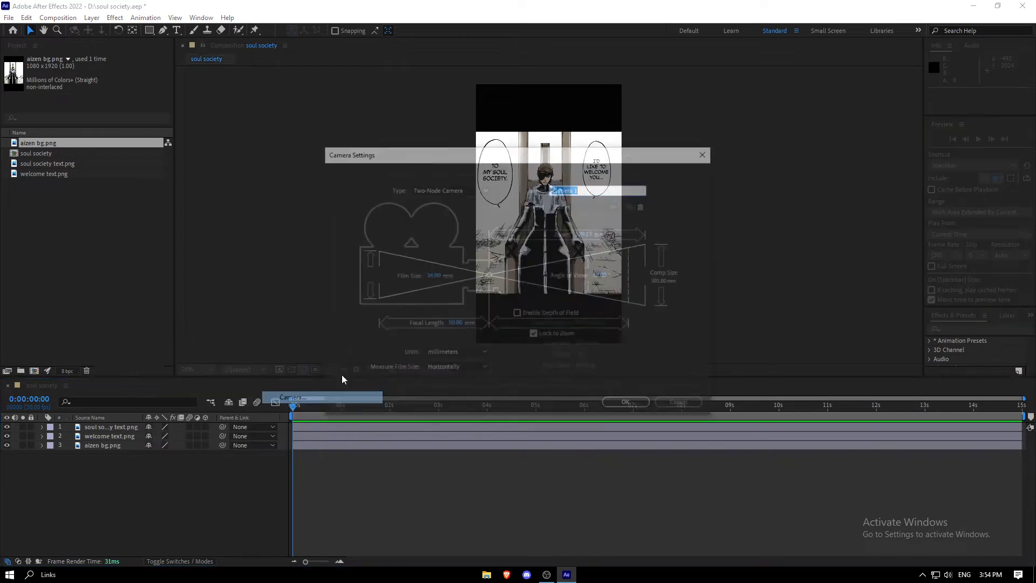
click(629, 406)
click(601, 333)
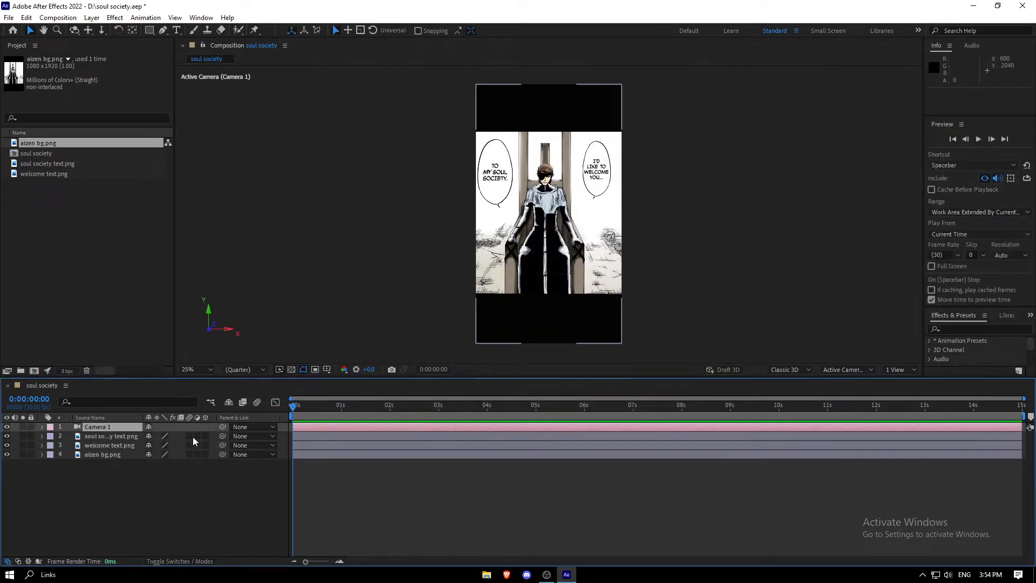
drag(193, 436, 197, 452)
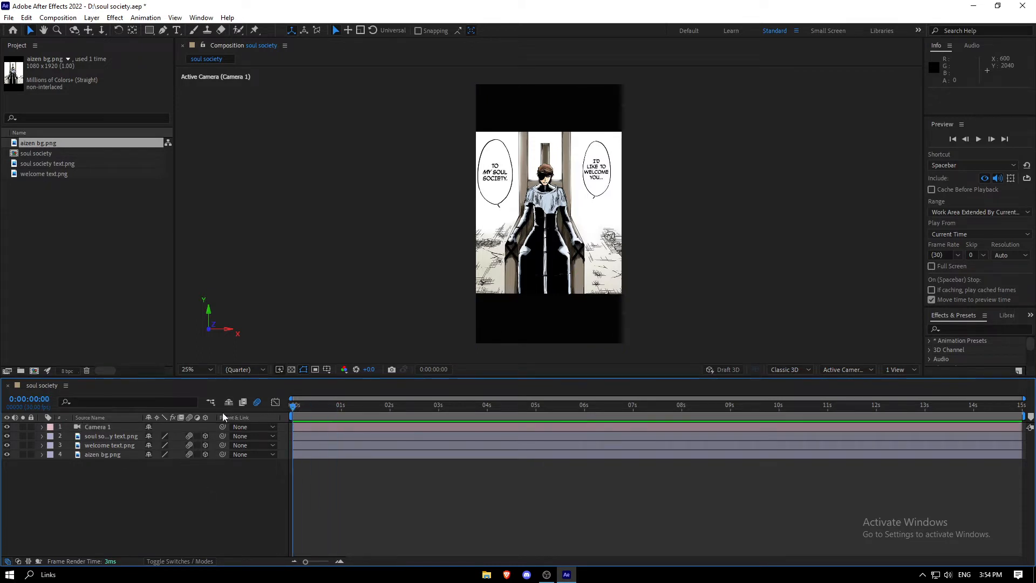
Add a null object and duplicate it until there are five nulls above the camera
right_click(129, 499)
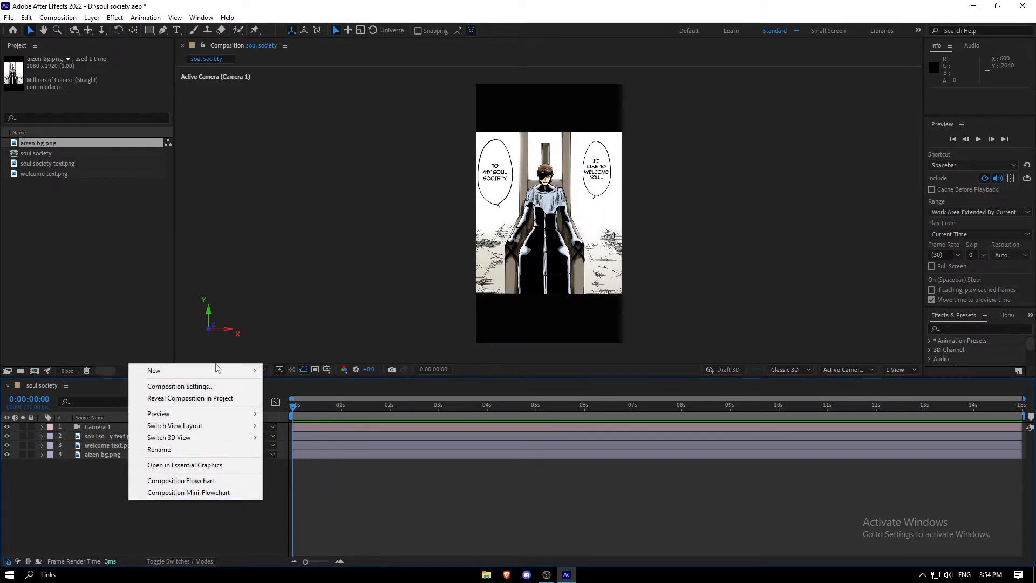
mouse_move(205, 378)
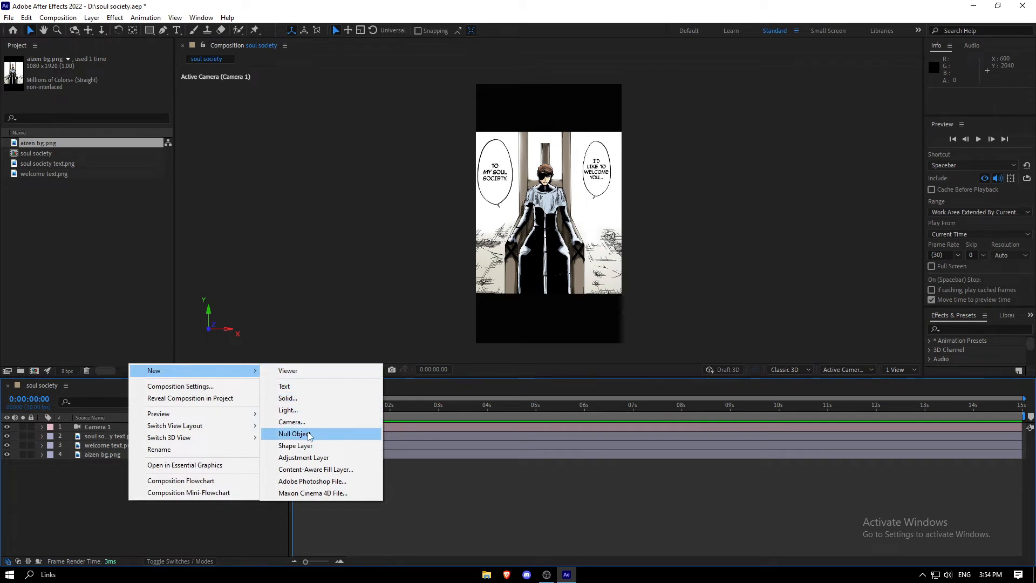
click(311, 435)
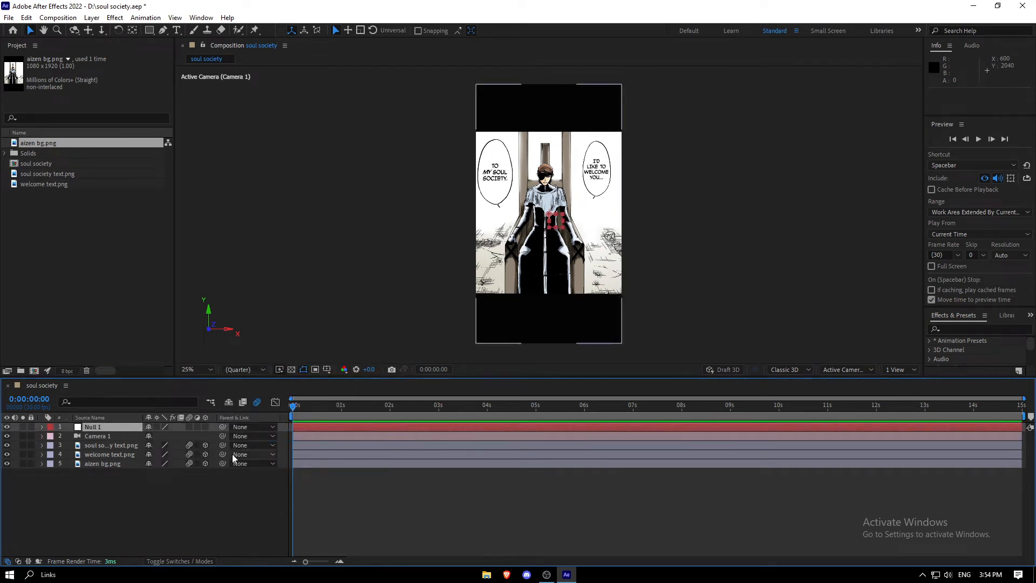
click(133, 428)
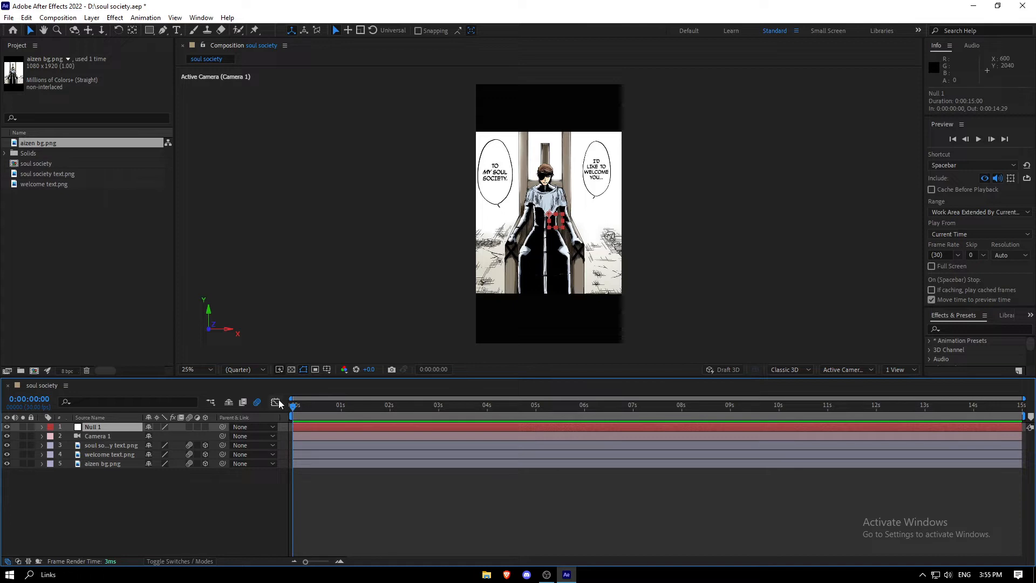
key(ctrl+v)
key(ctrl+v)
key(ctrl+v)
key(ctrl+v)
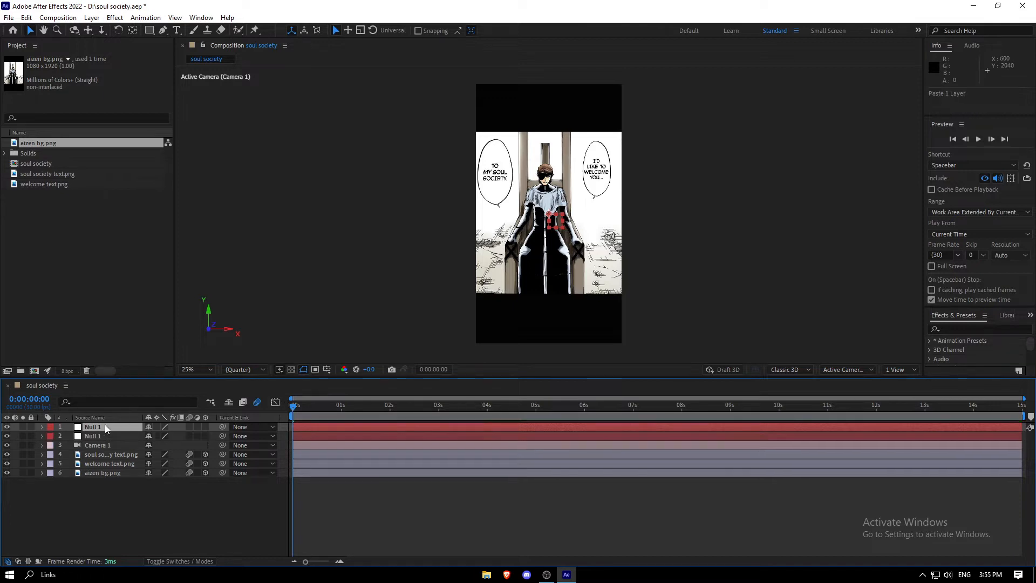
Parent the camera to the fifth null and chain each null to the one above it, up to the first null
click(133, 473)
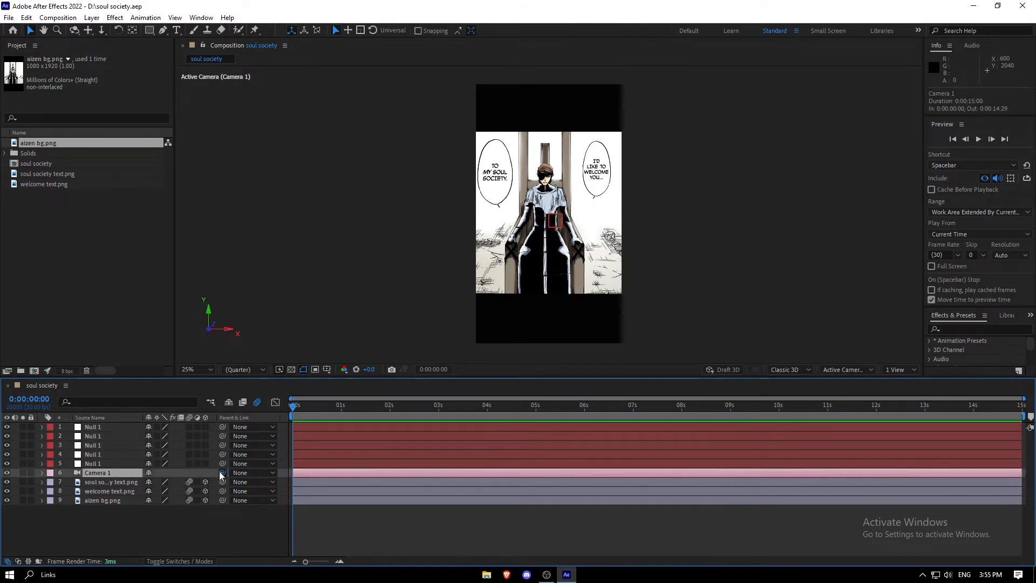
drag(223, 473, 99, 461)
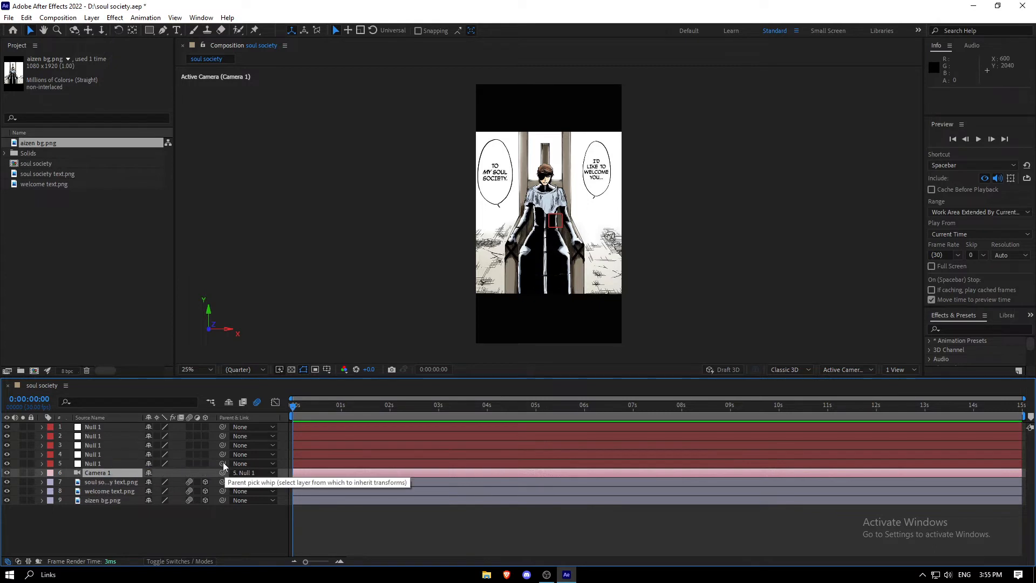
drag(222, 463, 93, 445)
drag(223, 445, 111, 436)
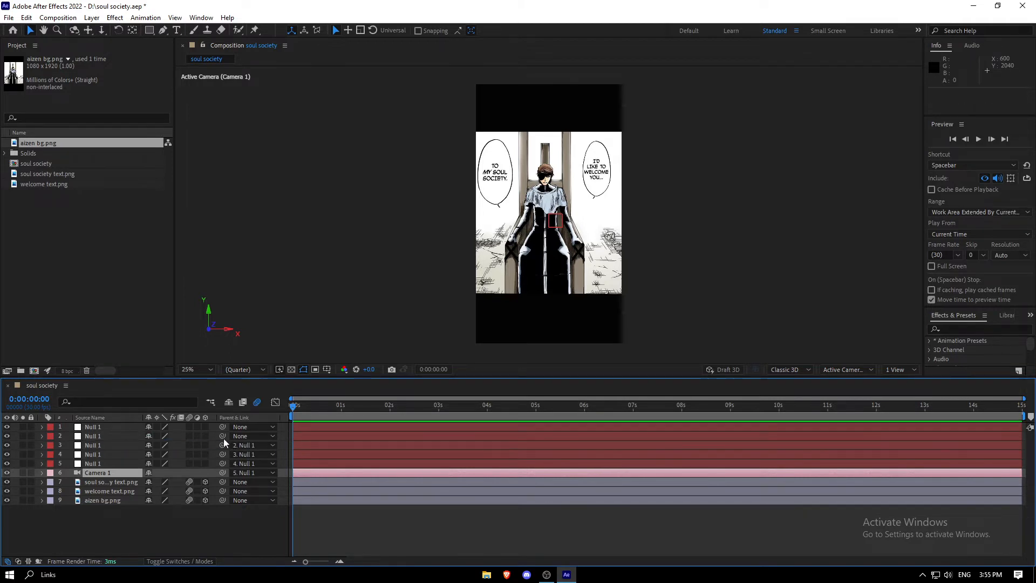
drag(222, 436, 102, 425)
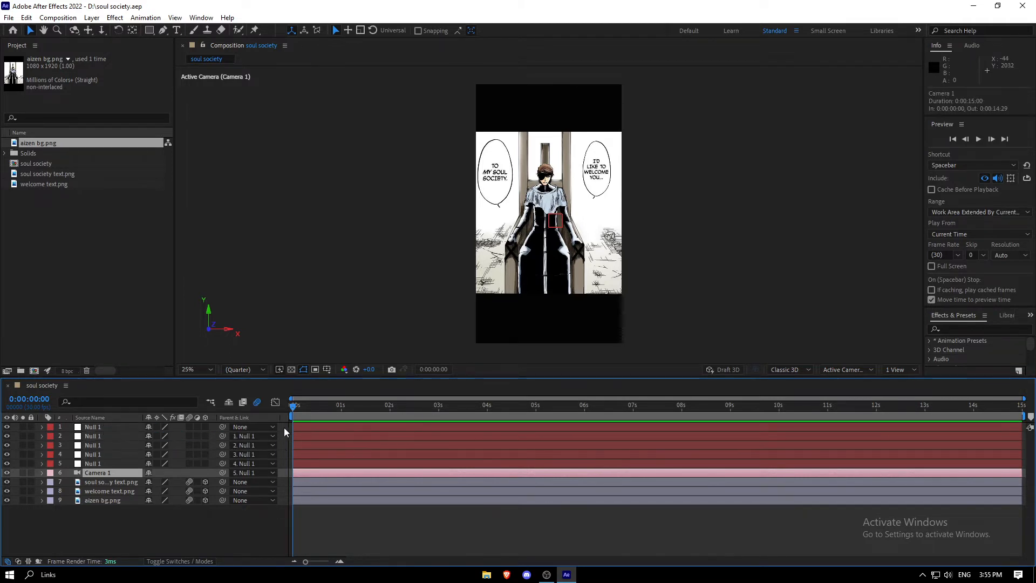
Split the composition viewer into a 2 Views layout
click(899, 370)
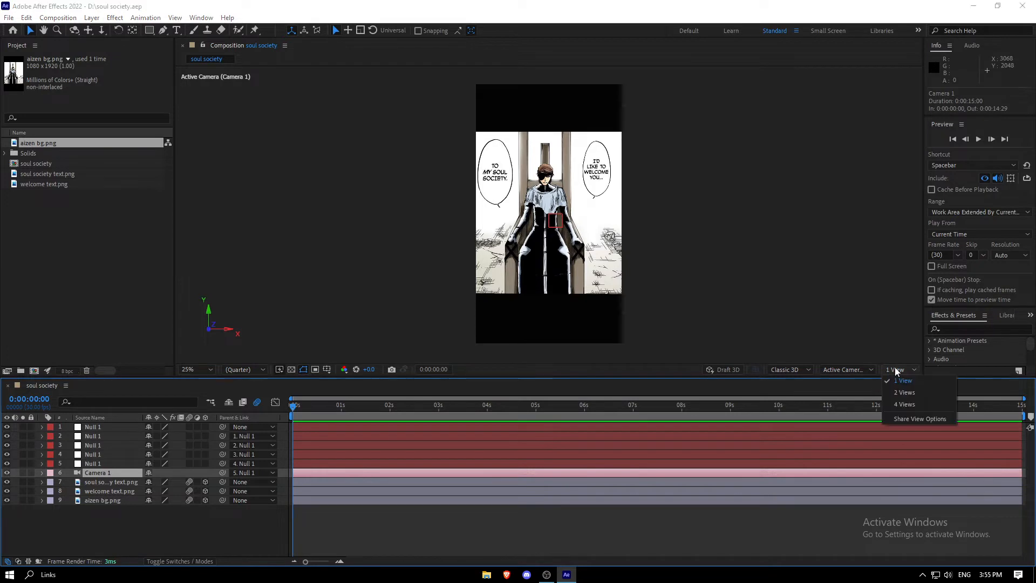
click(906, 393)
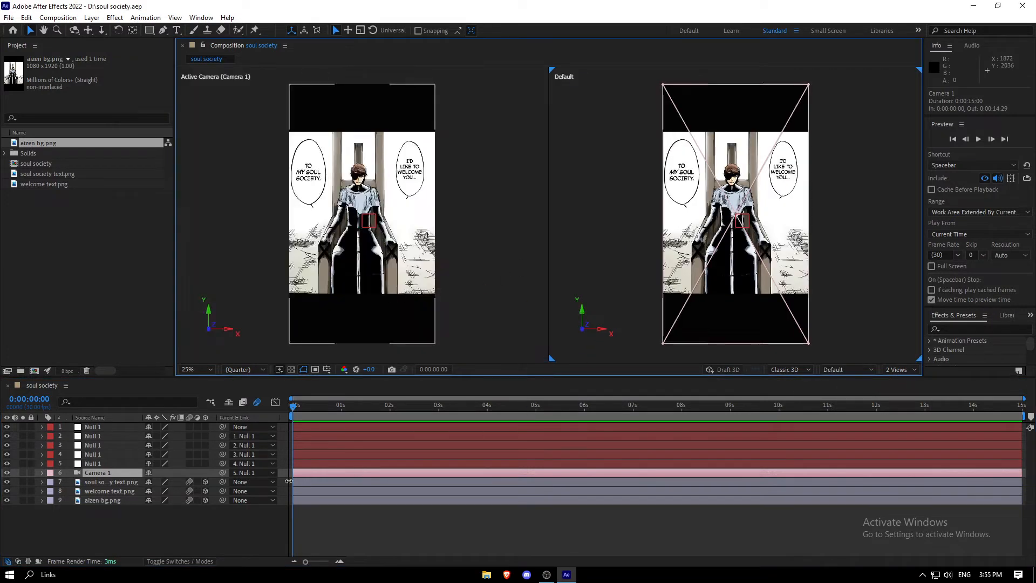
Move the welcome text layer forward in 3D space toward the camera so its bubble appears larger
click(306, 482)
click(306, 473)
click(308, 491)
click(310, 501)
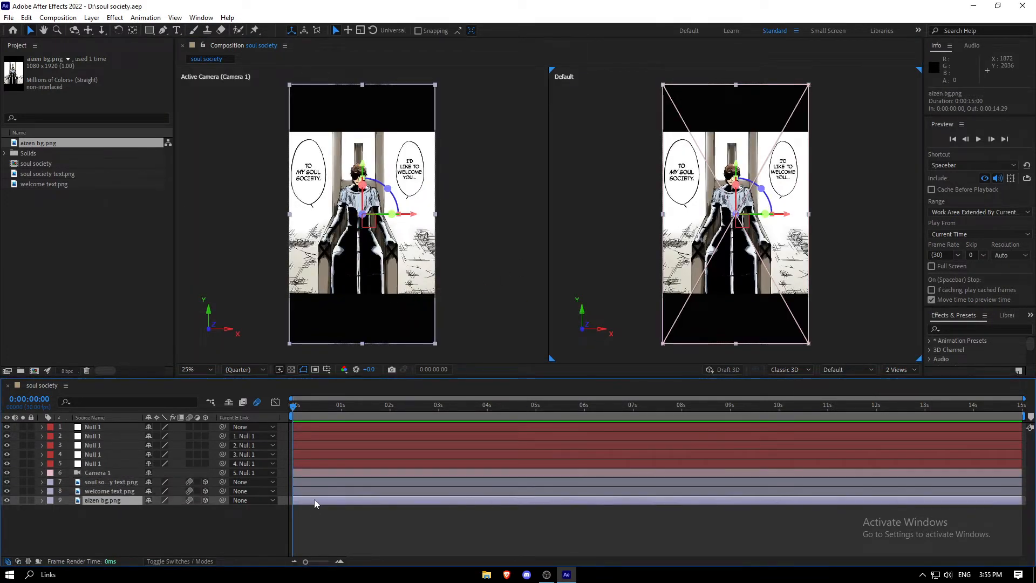
click(310, 491)
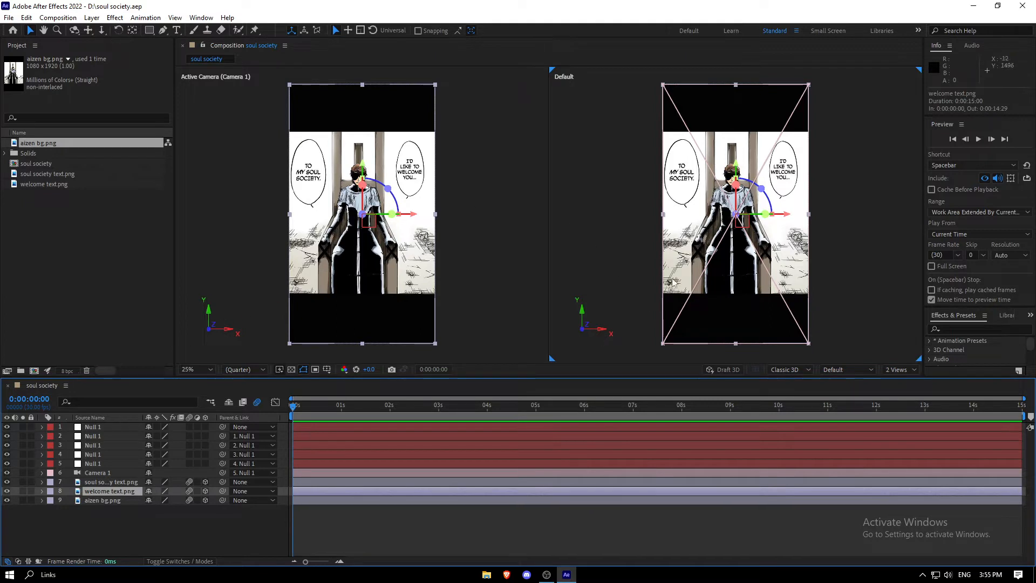
drag(765, 214, 729, 305)
key(ctrl+z)
drag(813, 150, 747, 188)
drag(644, 271, 591, 406)
drag(778, 191, 798, 207)
Move the soul society text layer closer to the camera and save the project
click(313, 482)
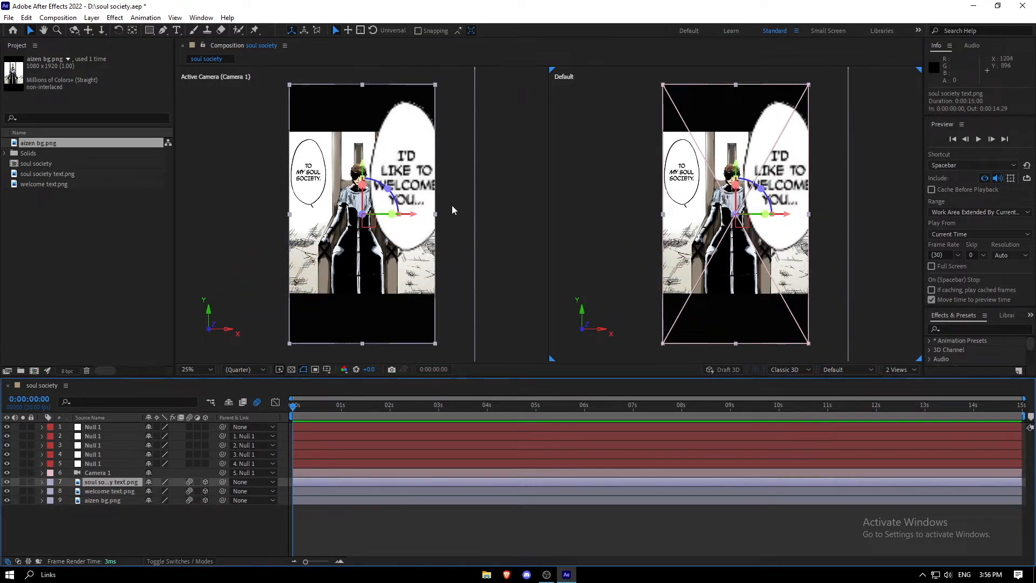
double_click(687, 193)
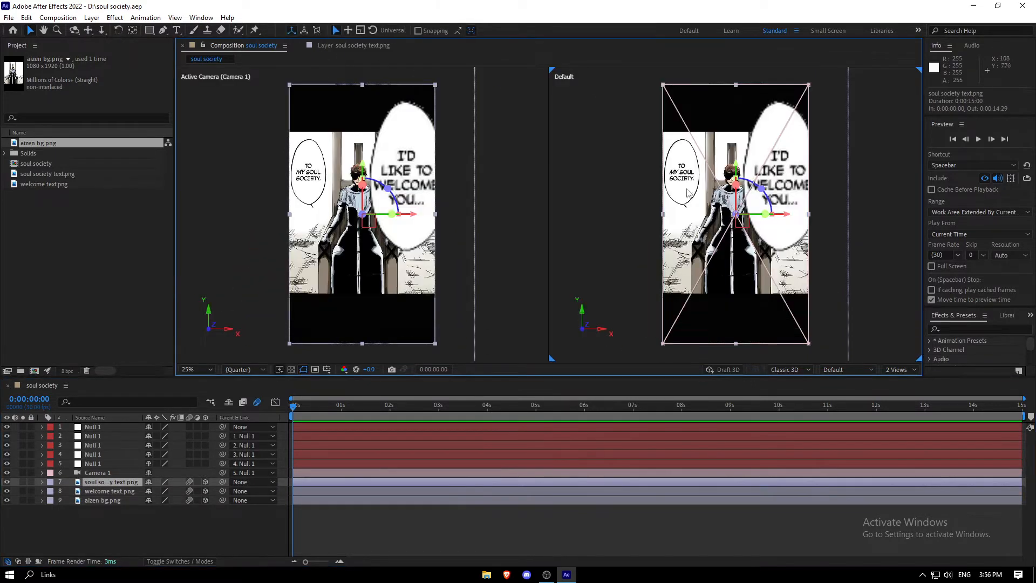
drag(706, 206, 697, 188)
key(ctrl+s)
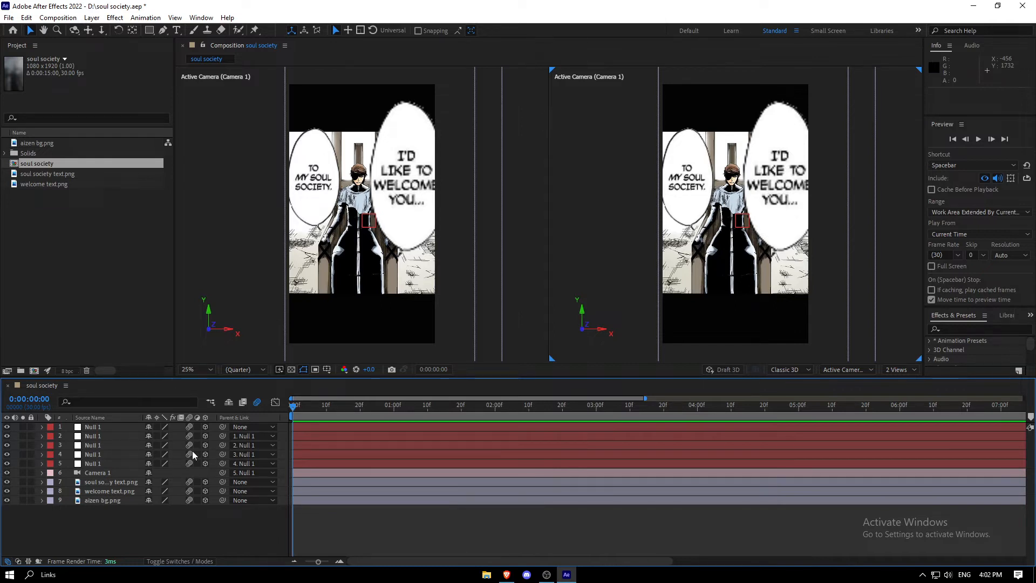
Keyframe the fifth null's scale at 100% just before one second and set it to 1% at the start
click(300, 465)
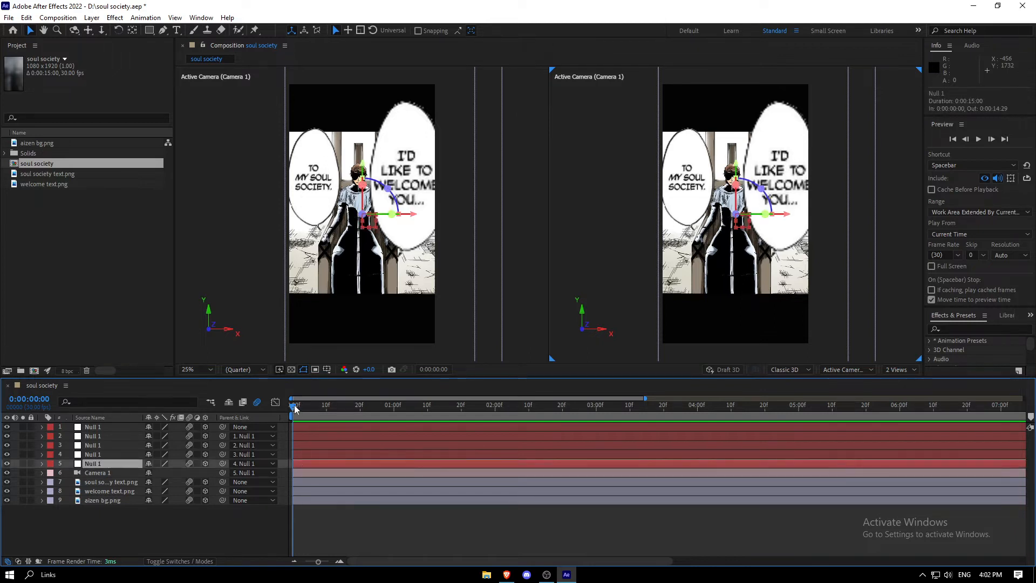
key(s)
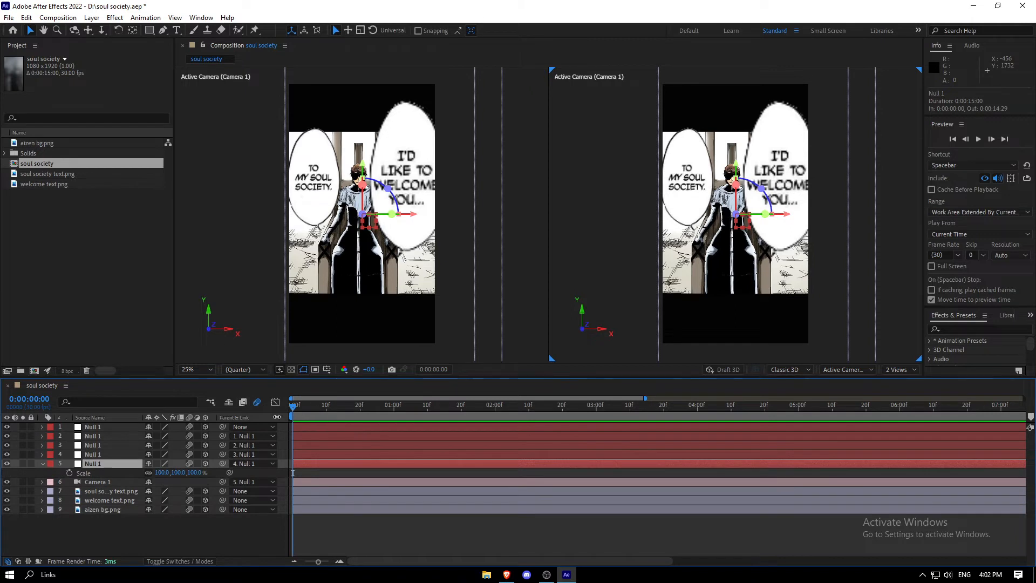
click(70, 473)
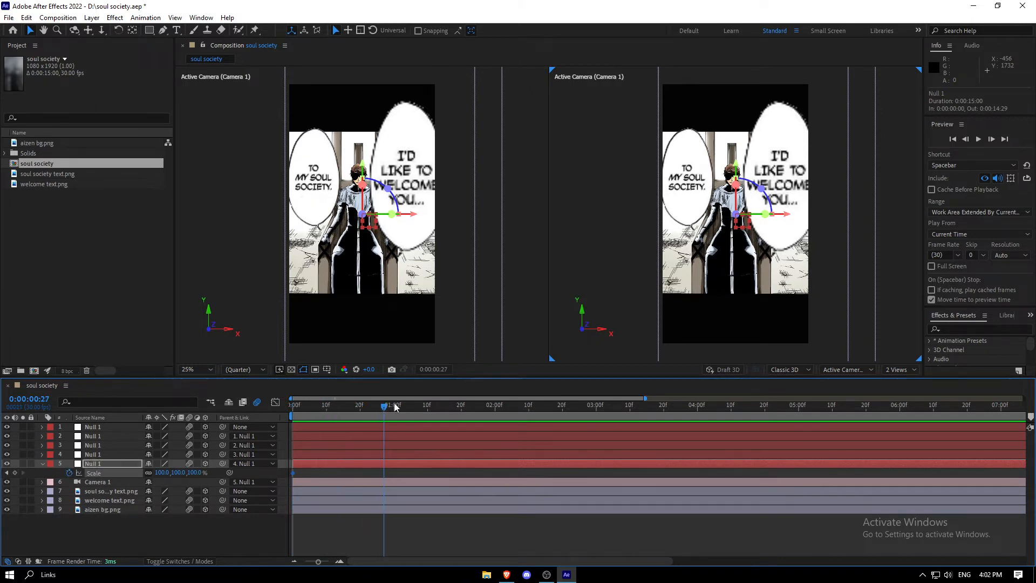
key(Home)
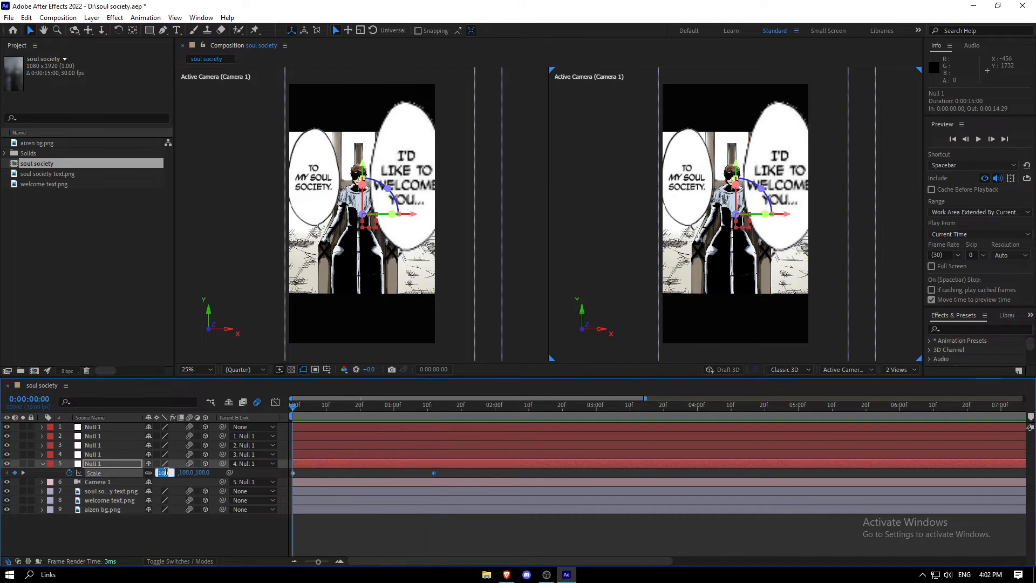
text(1)
key(Return)
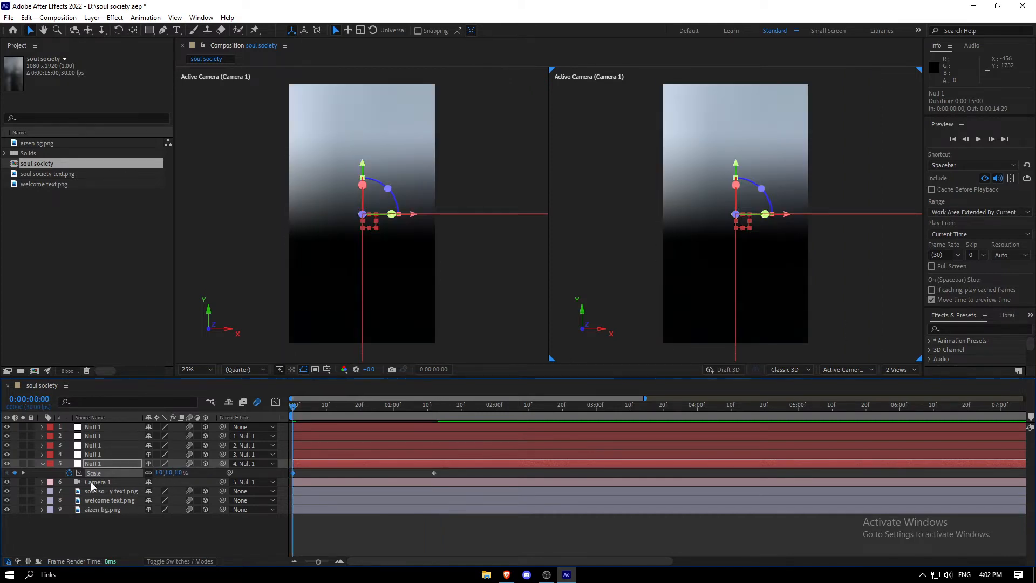
Reshape the scale keyframes' curve in the Graph Editor for a fast start that eases into 100%
drag(450, 476, 263, 473)
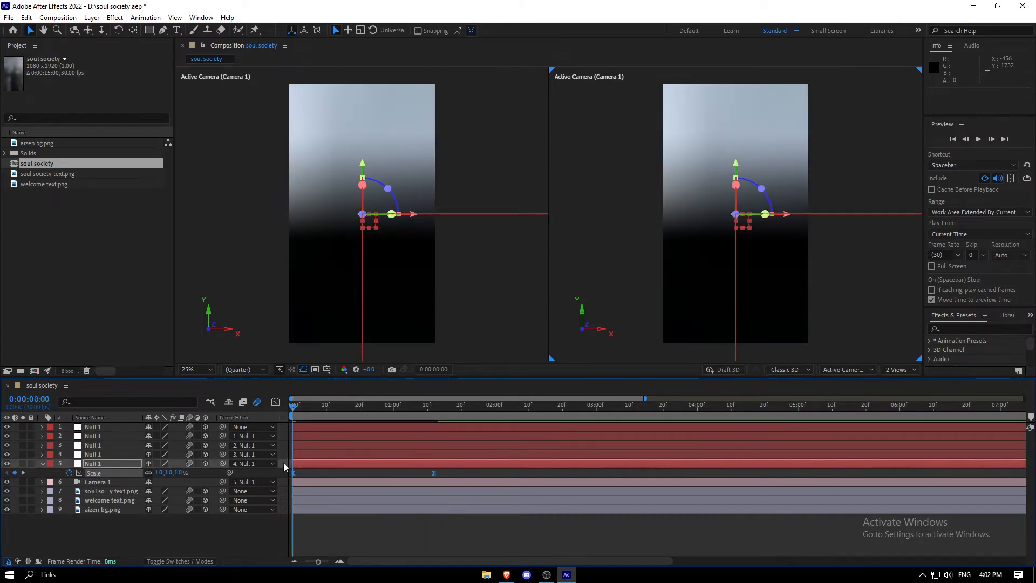
click(275, 402)
click(536, 550)
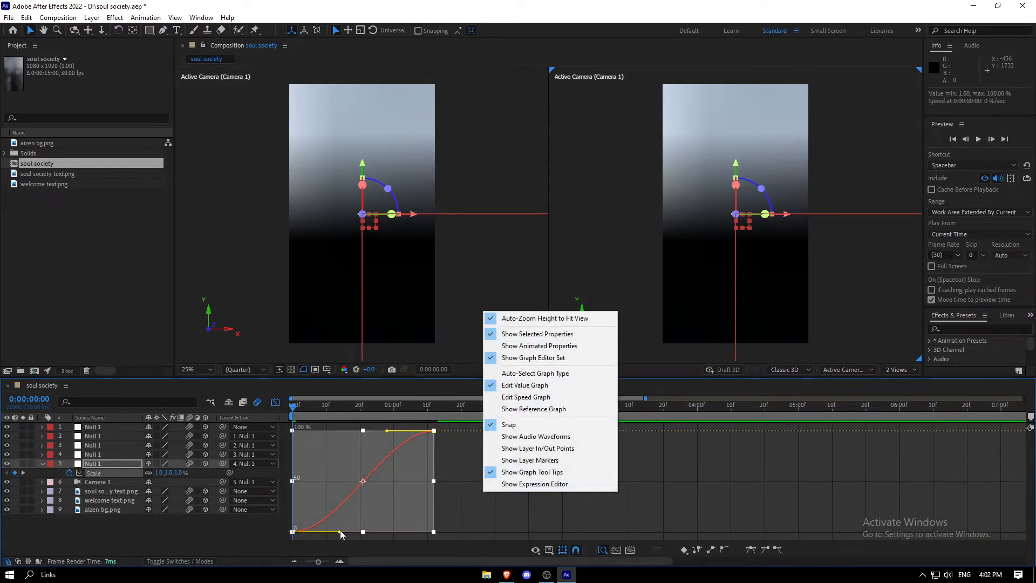
drag(341, 534, 280, 442)
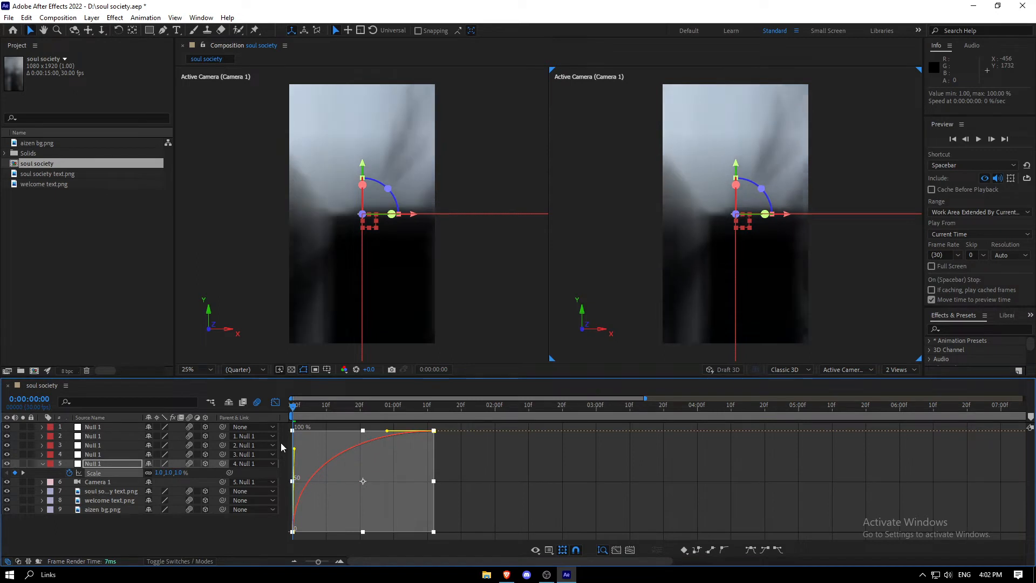
drag(388, 432, 297, 433)
click(275, 402)
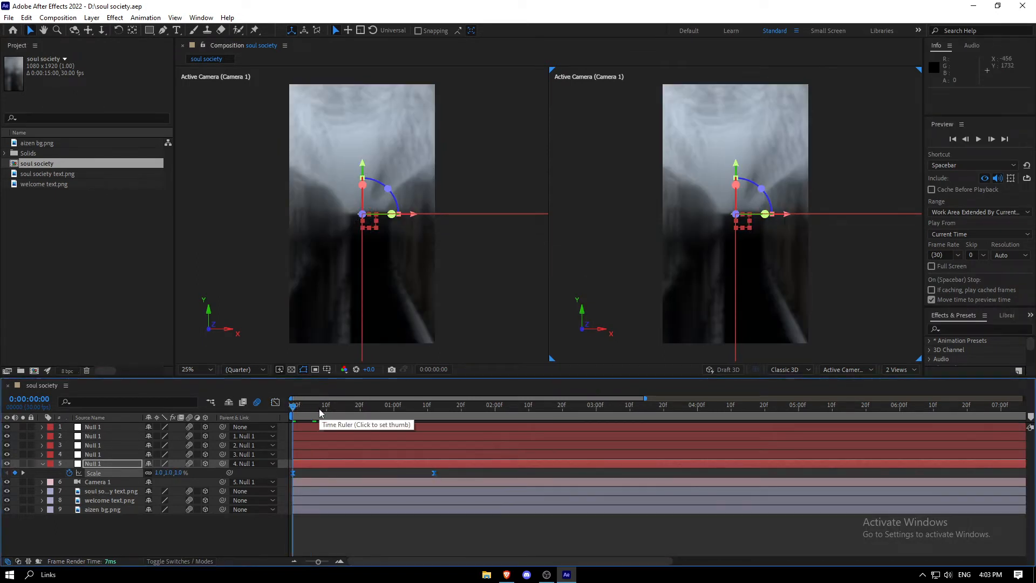
Keyframe the fourth null's position at frame 21 and set it at 2:02 to 117, -26, 186 to push into the welcome bubble
key(space)
key(space)
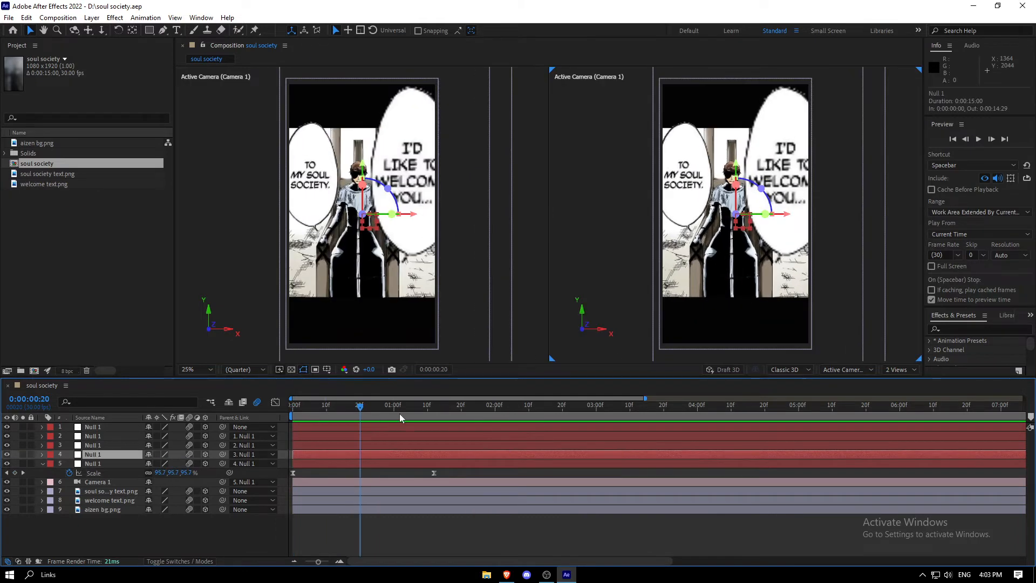
key(p)
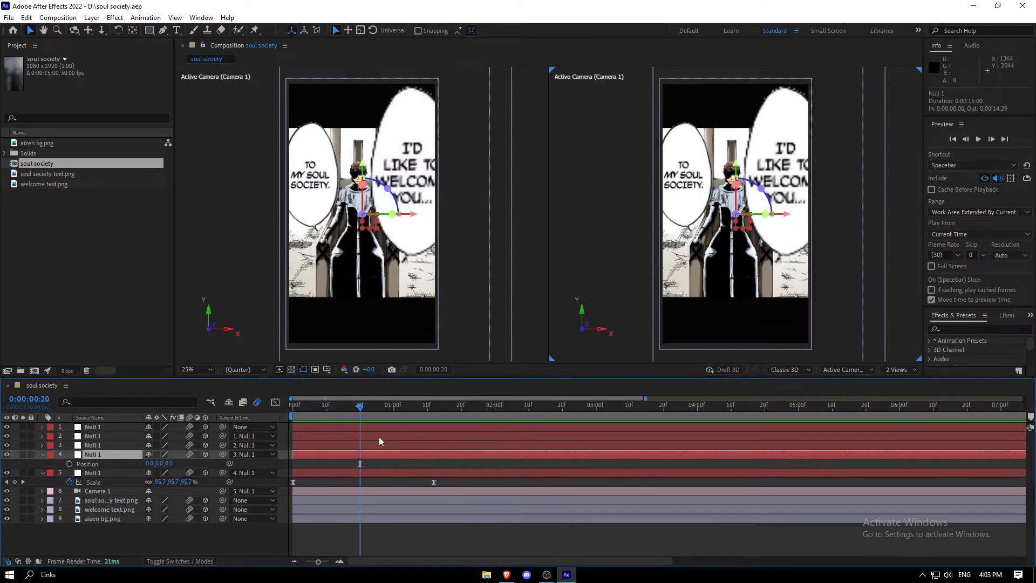
click(362, 409)
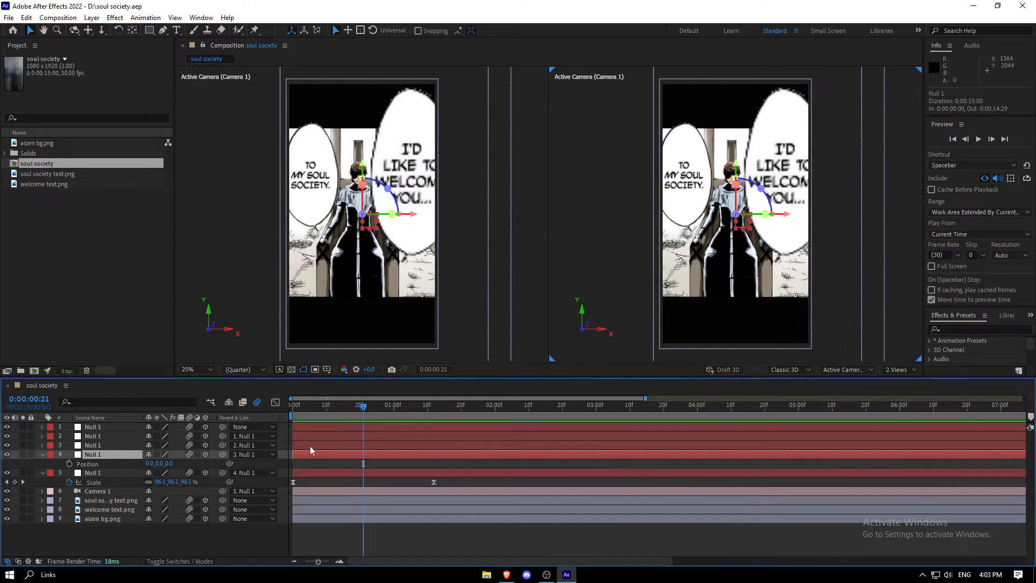
click(69, 464)
drag(363, 408, 501, 415)
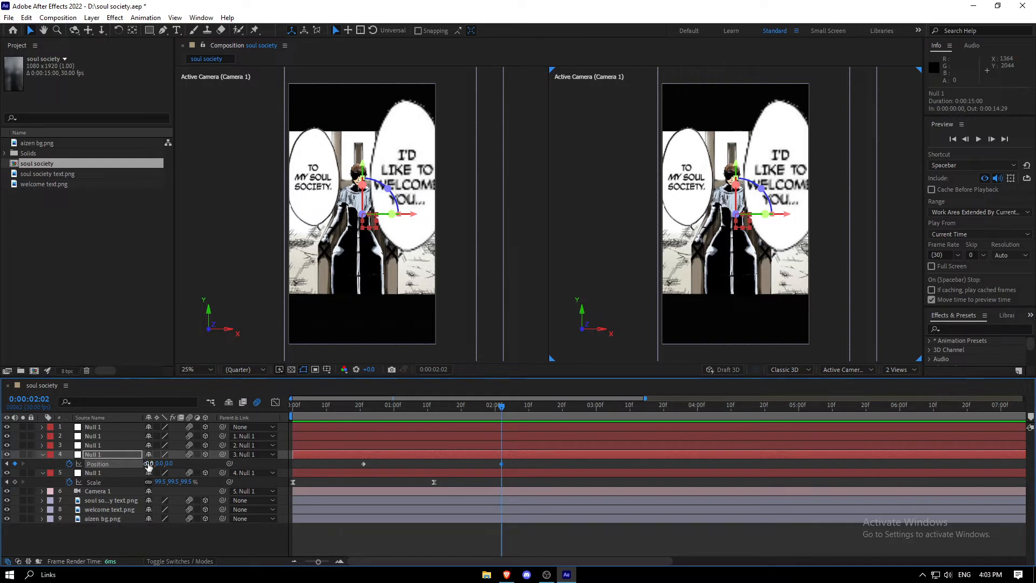
drag(149, 465, 186, 462)
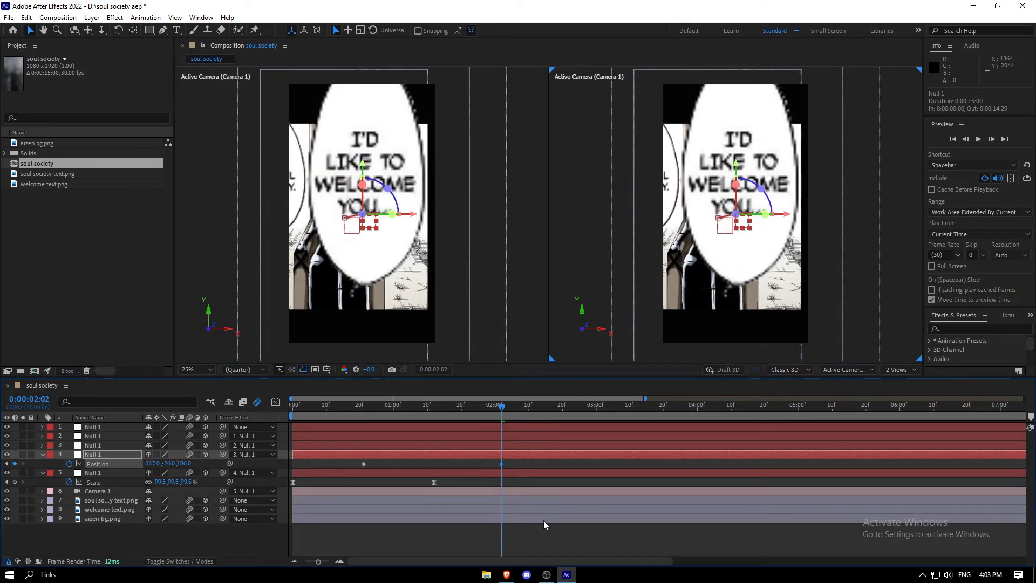
Apply Easy Ease to the fourth null's position keyframes and widen both influence handles in the speed graph
drag(524, 462, 317, 470)
key(F9)
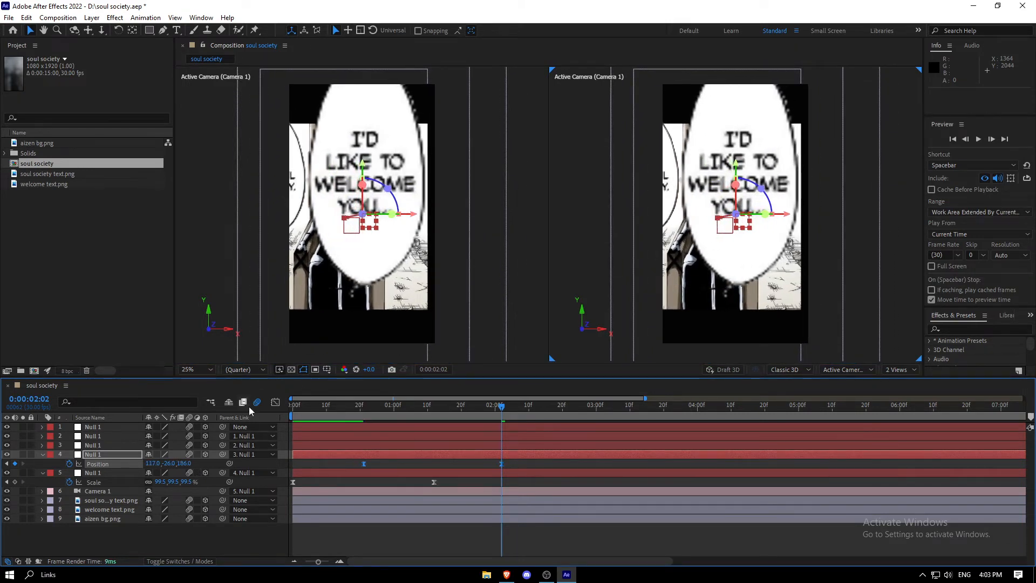
click(275, 402)
right_click(373, 457)
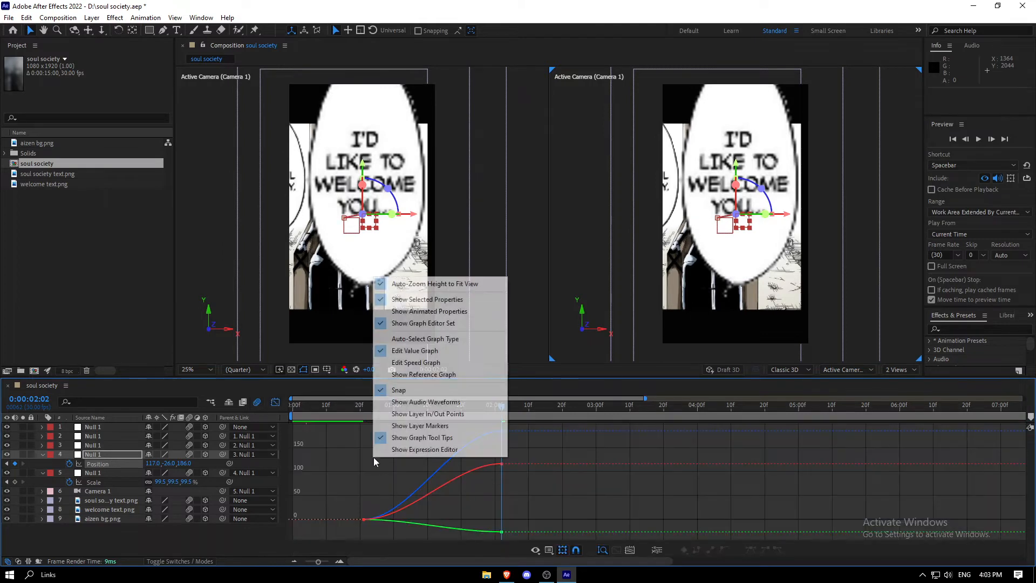
click(414, 363)
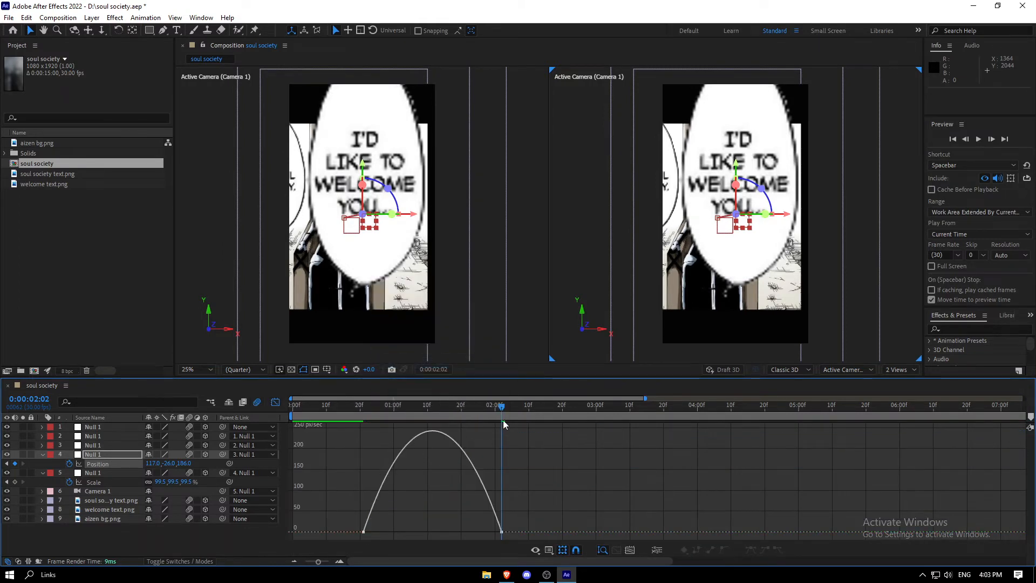
drag(502, 409, 432, 409)
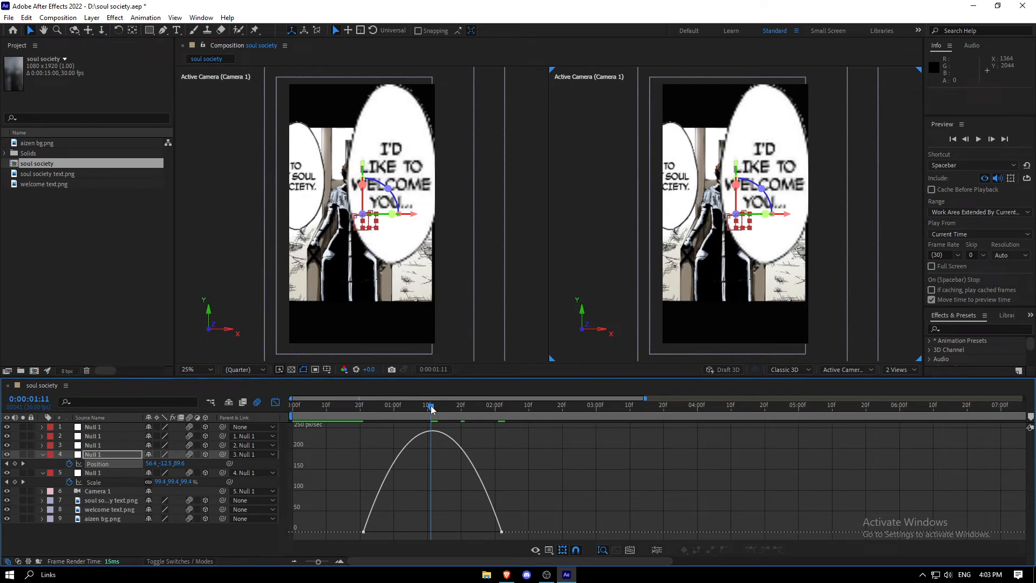
click(365, 532)
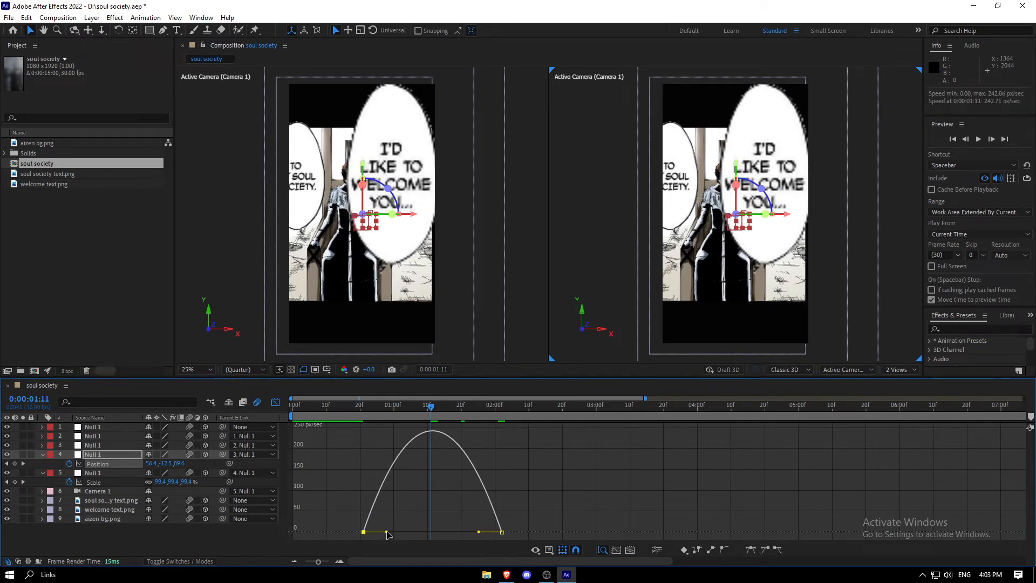
drag(387, 534, 409, 530)
drag(479, 532, 457, 532)
key(shift+F3)
Save the project and preview the animation from the start
drag(430, 408, 194, 410)
key(ctrl+s)
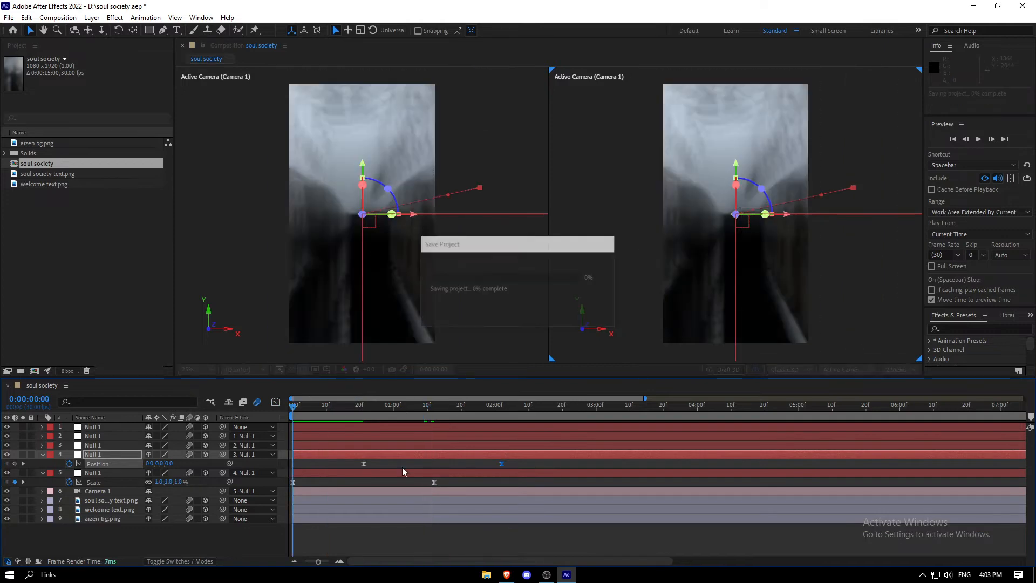
key(space)
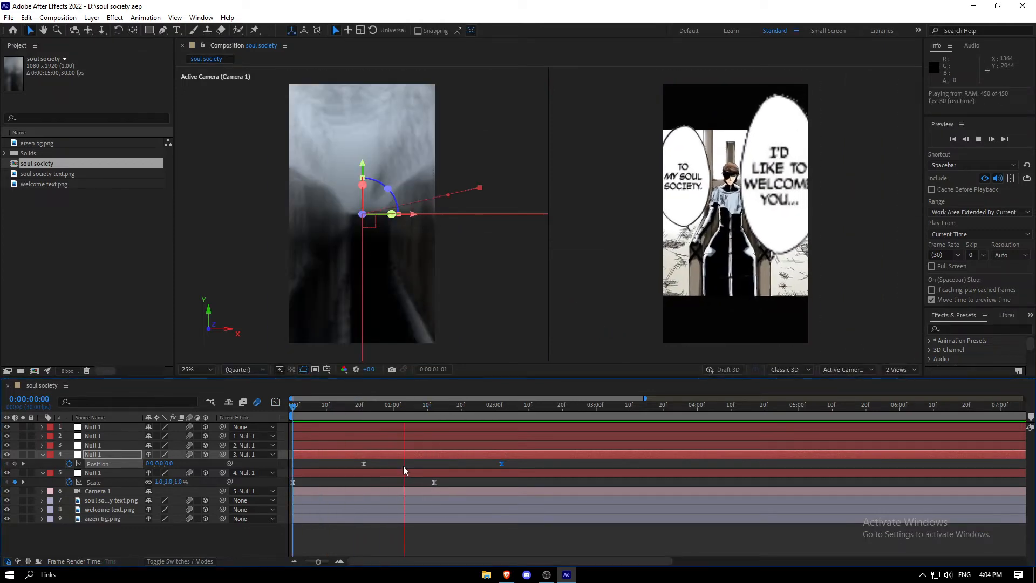
key(space)
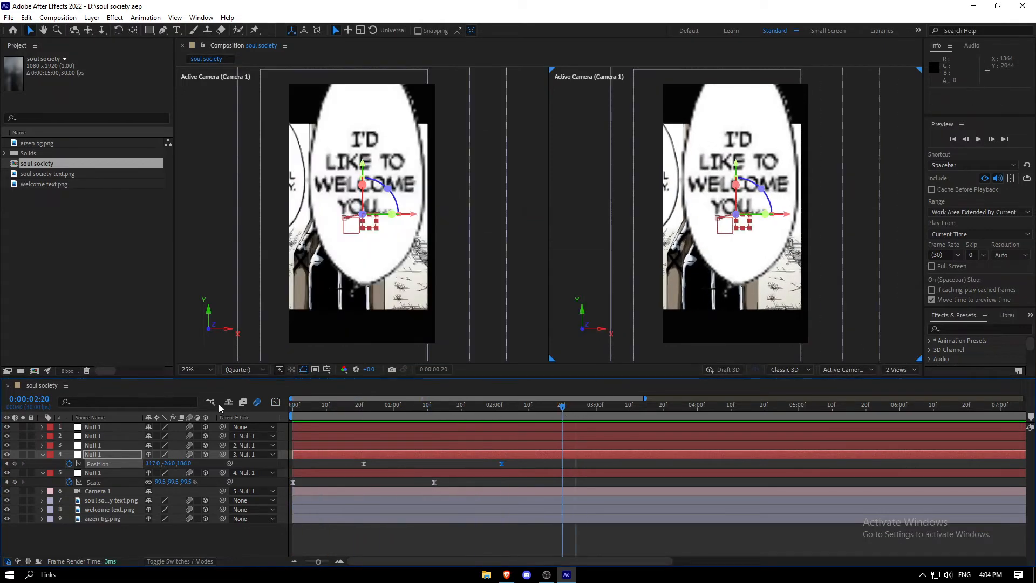
Keyframe the third null's position at 1:26 and set it at 2:29 to -361, -122, 399 toward the soul society bubble
drag(345, 406, 545, 407)
drag(452, 409, 490, 409)
click(498, 444)
key(p)
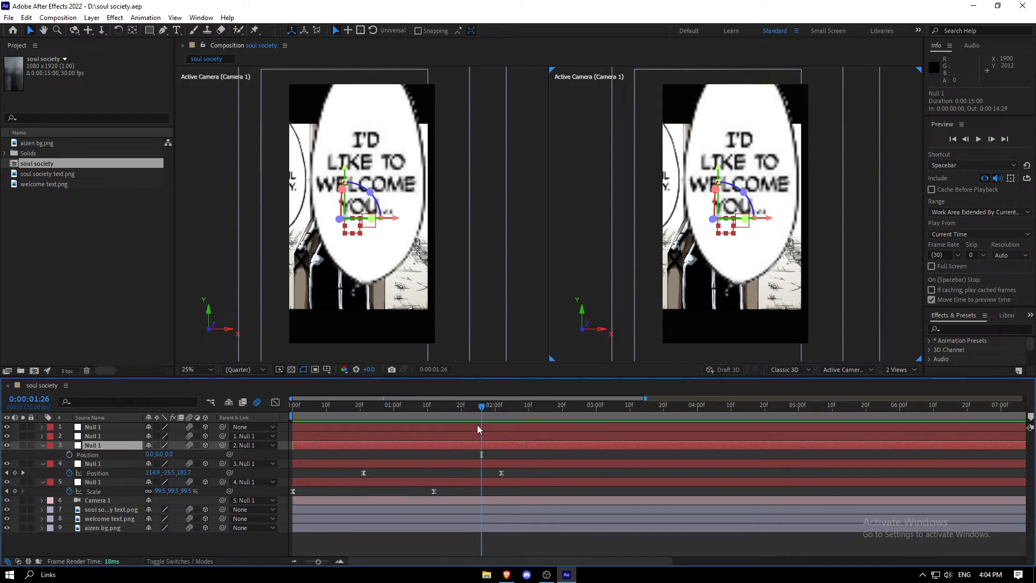
click(69, 454)
drag(531, 409, 552, 412)
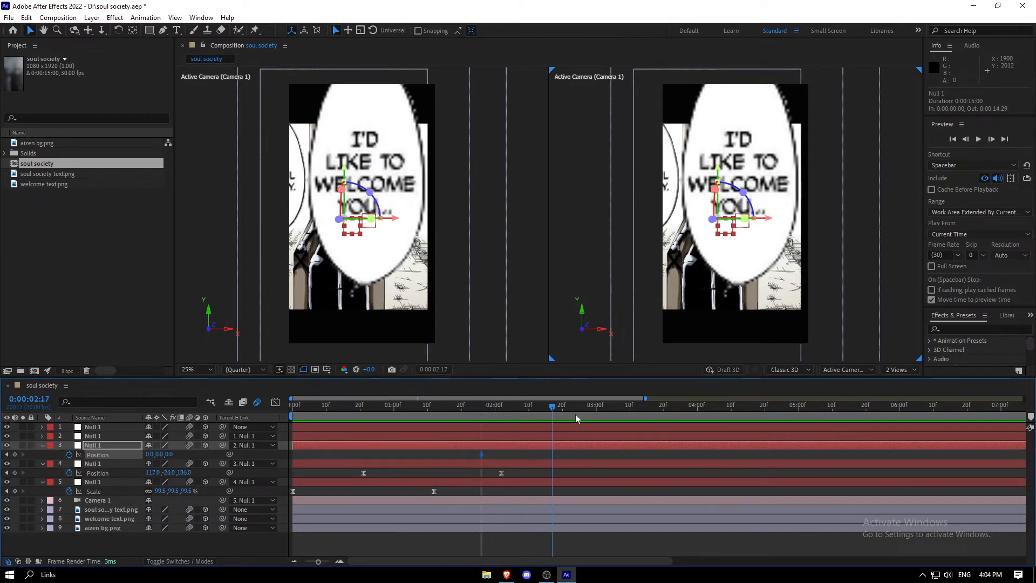
click(593, 419)
drag(149, 454, 415, 465)
drag(152, 455, 122, 454)
drag(169, 455, 130, 450)
drag(190, 454, 169, 454)
Apply Easy Ease to the third null's position keyframes and widen their influence handles in the speed graph
drag(619, 454, 462, 452)
key(F9)
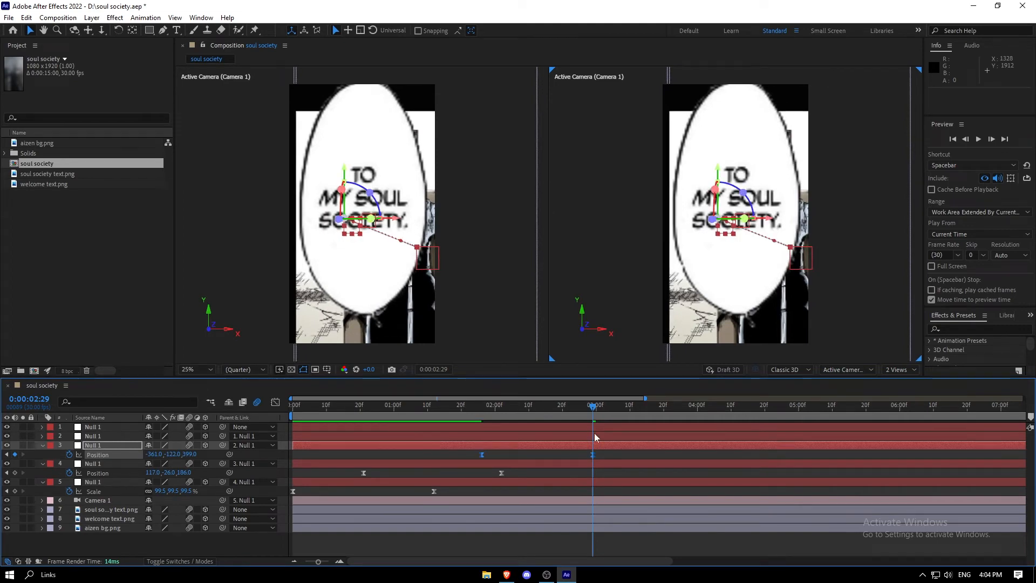
key(shift+F3)
click(534, 410)
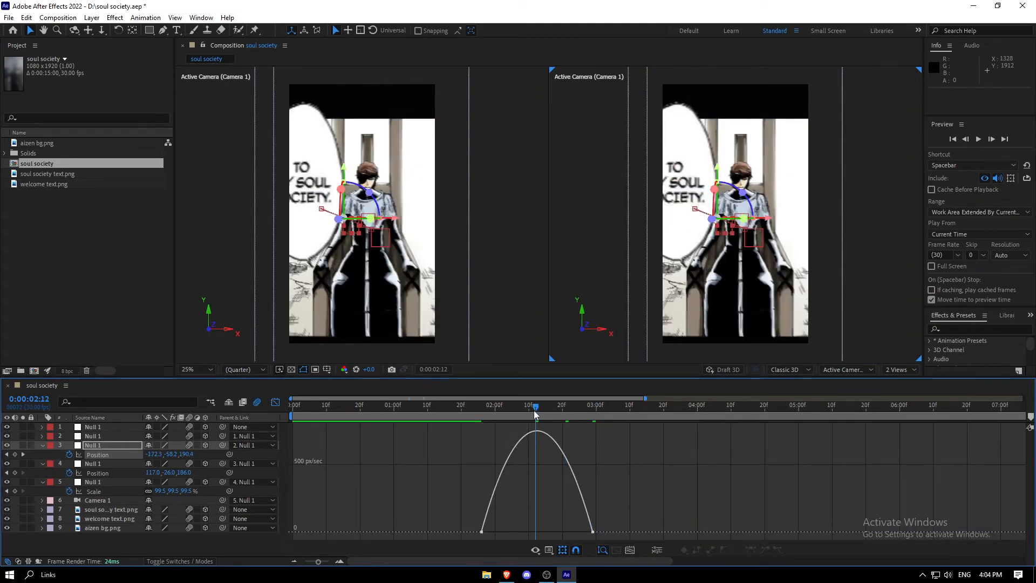
click(481, 532)
drag(501, 532, 522, 533)
drag(574, 532, 546, 533)
key(shift+F3)
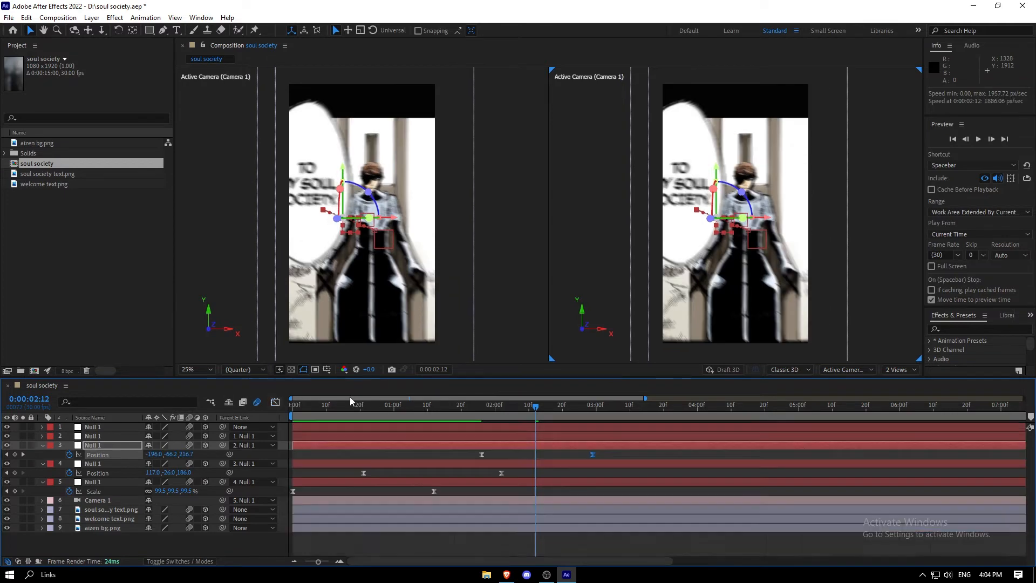
Keyframe the second null's position so it moves to 217, -29, 432, pushing toward the character
drag(562, 407, 715, 414)
click(591, 436)
key(alt+shift+p)
mouse_move(150, 446)
mouse_down()
mouse_move(140, 446)
mouse_move(404, 447)
mouse_move(150, 446)
mouse_up()
Apply Easy Ease to the second null's position keyframes and adjust their influence handles in the speed graph
drag(724, 443, 564, 448)
key(F9)
click(572, 531)
drag(620, 532, 671, 533)
drag(667, 531, 615, 533)
key(shift+F3)
Save the project and play back the whole animation from the beginning
scroll(683, 413, right, 1)
scroll(684, 409, down, 5)
drag(683, 409, 480, 412)
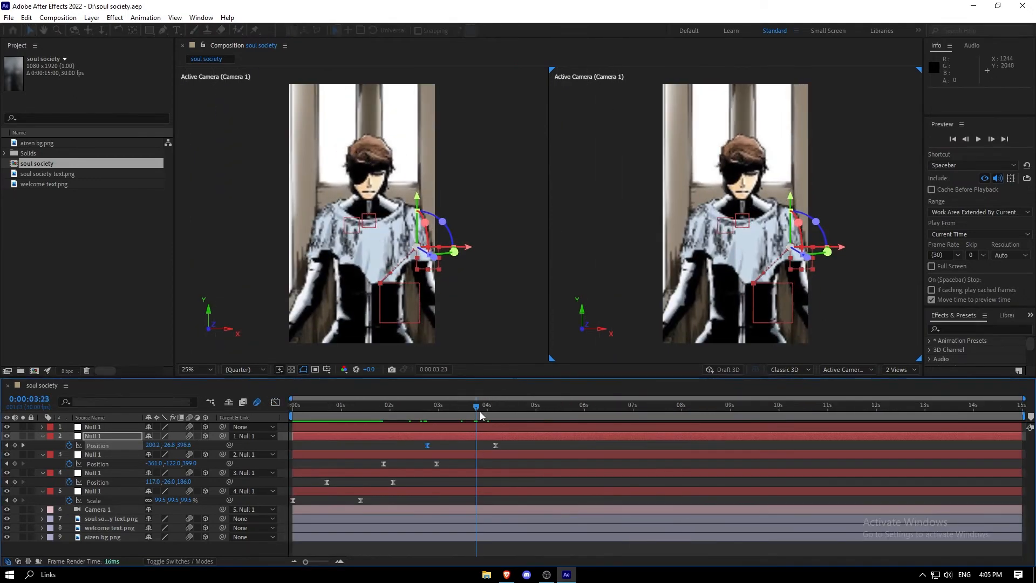
key(Home)
key(ctrl+s)
key(space)
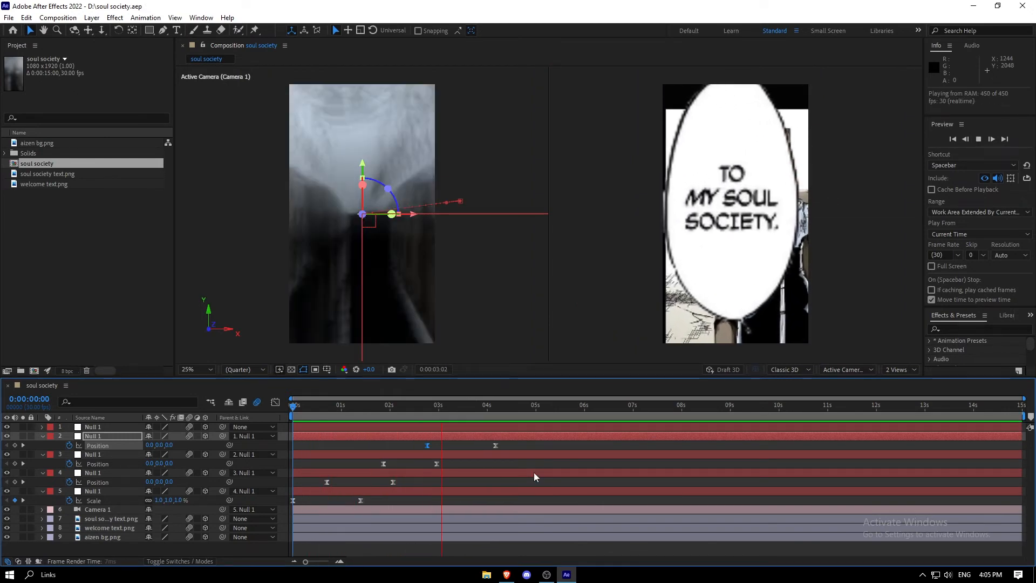
key(space)
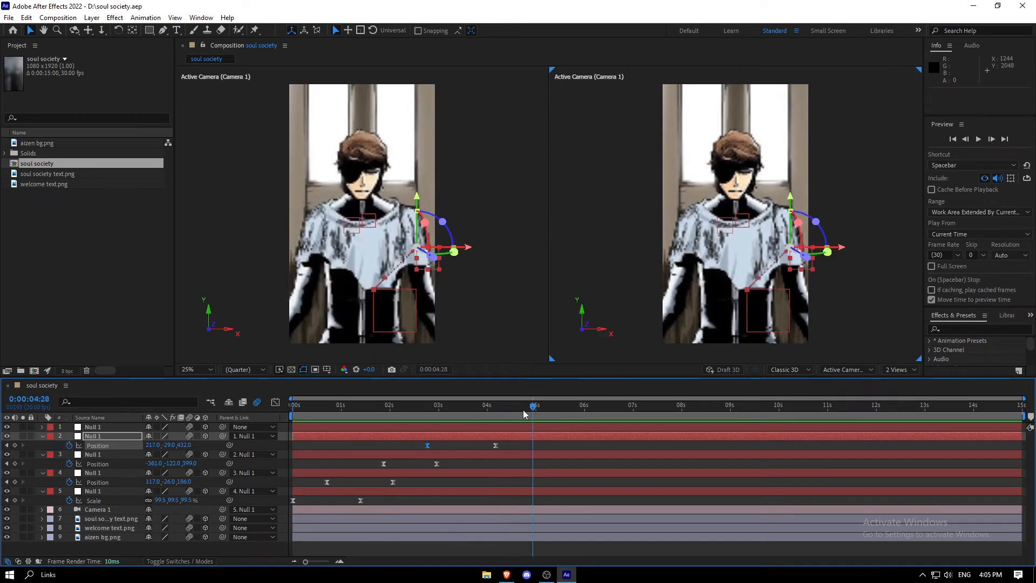
Keyframe the first null's position from 4:01 and pull it back in depth at 6:15 for a final zoom-out
drag(487, 422, 491, 405)
click(482, 424)
key(p)
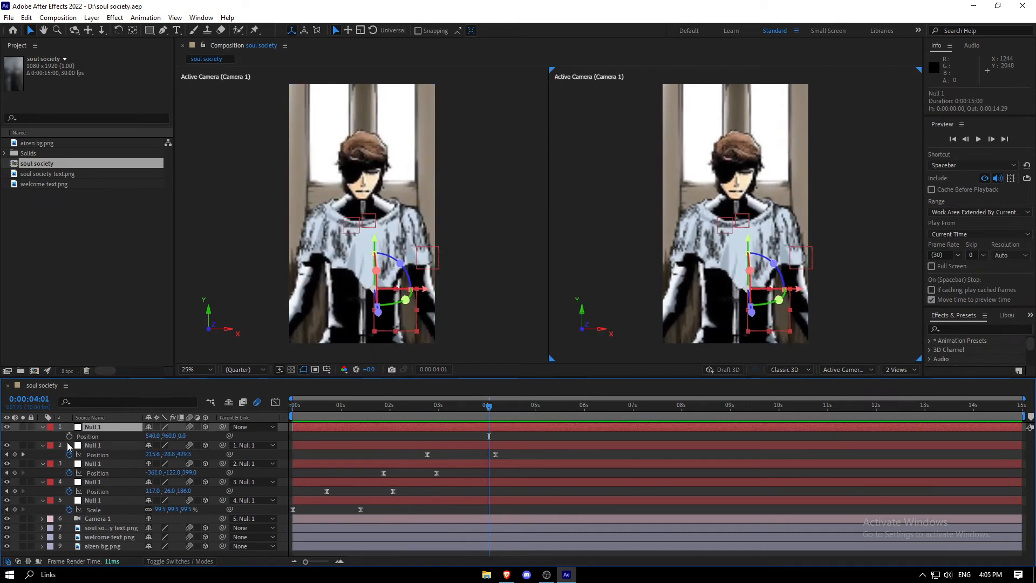
click(603, 414)
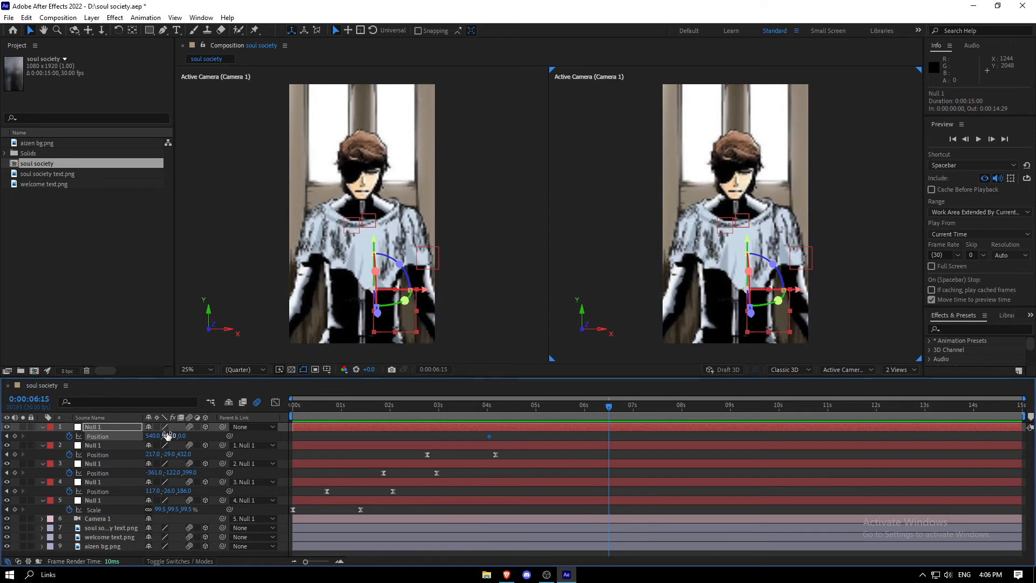
drag(167, 436, 4, 445)
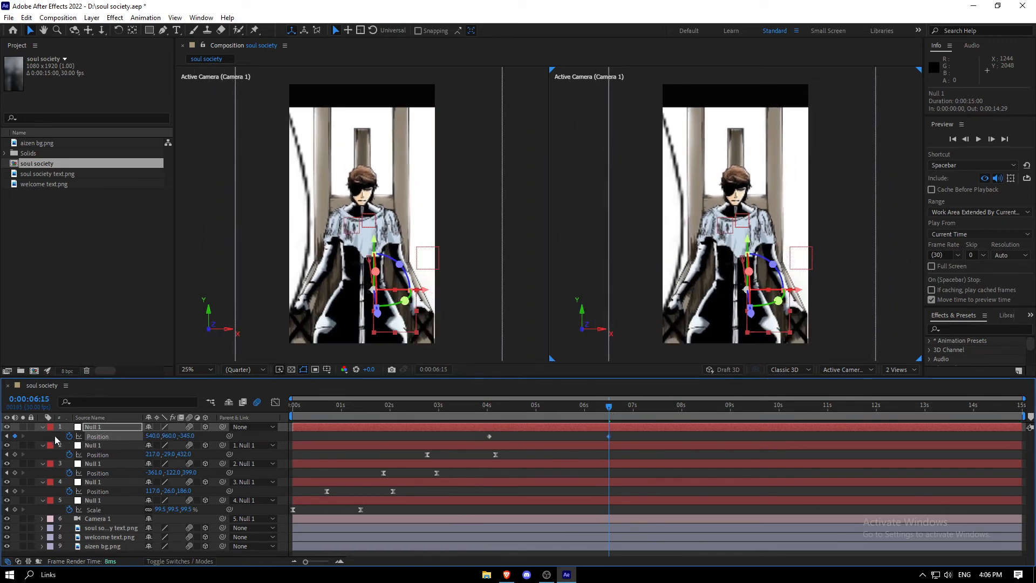
drag(189, 437, 3, 440)
mouse_move(153, 436)
mouse_down()
mouse_move(236, 423)
mouse_move(152, 436)
mouse_up()
Apply Easy Ease to the first null's position keyframes, widen their speed graph influence, and save the project
click(98, 437)
key(F9)
click(275, 402)
drag(611, 409, 549, 415)
drag(509, 532, 564, 534)
key(shift+F3)
key(ctrl+s)
Move the first null's last position keyframe earlier to about 5:13
key(Home)
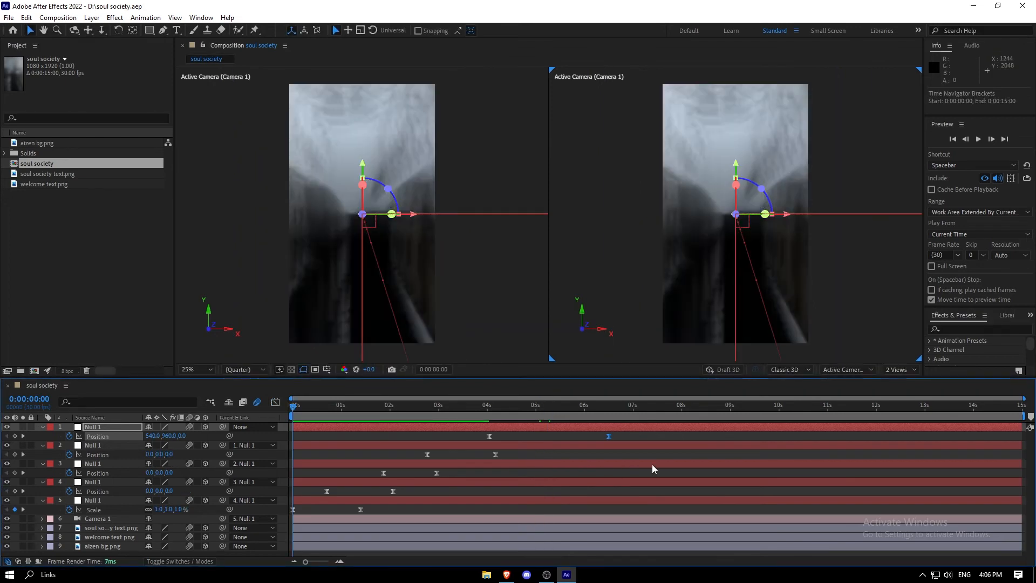
click(671, 436)
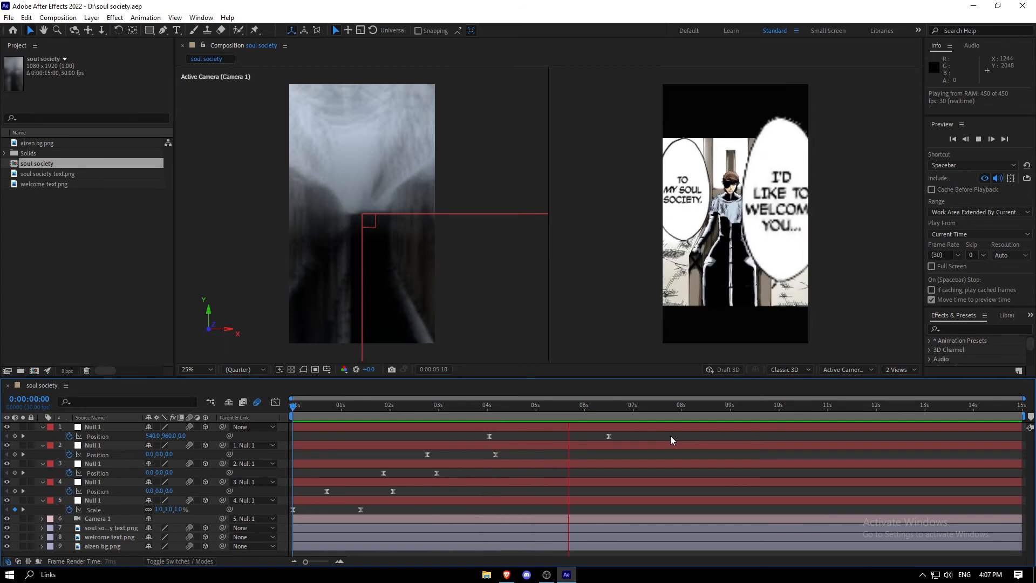
click(607, 436)
drag(604, 436, 574, 437)
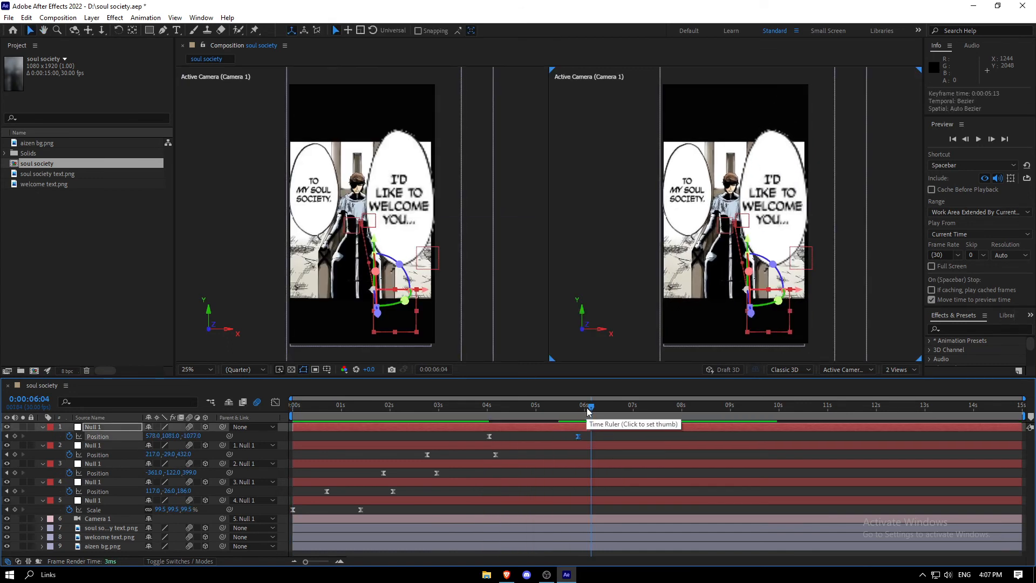
Save the project, preview the animation, and scrub around the two-second mark to check the transition
key(Home)
key(ctrl+s)
click(631, 442)
key(space)
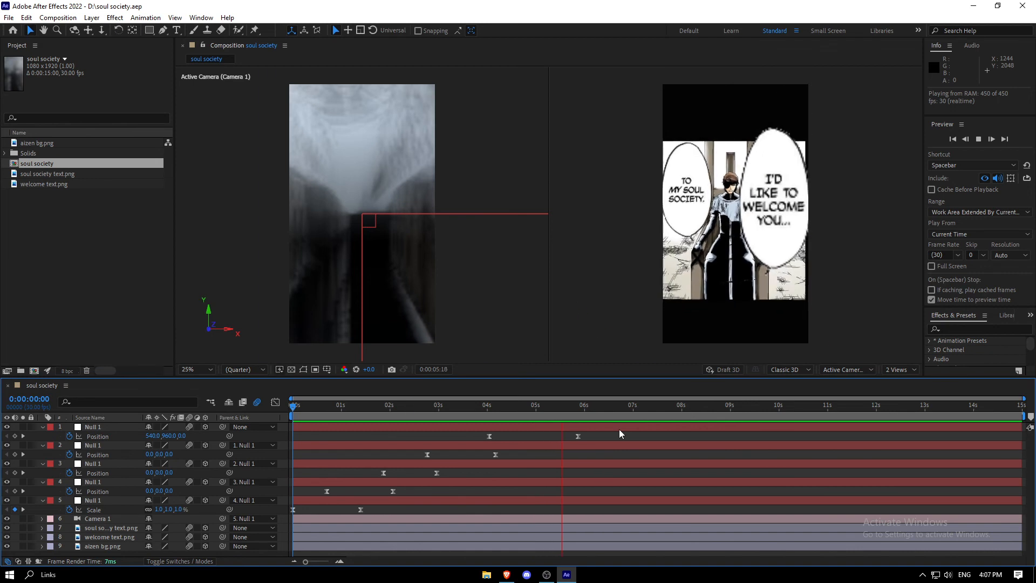
click(411, 407)
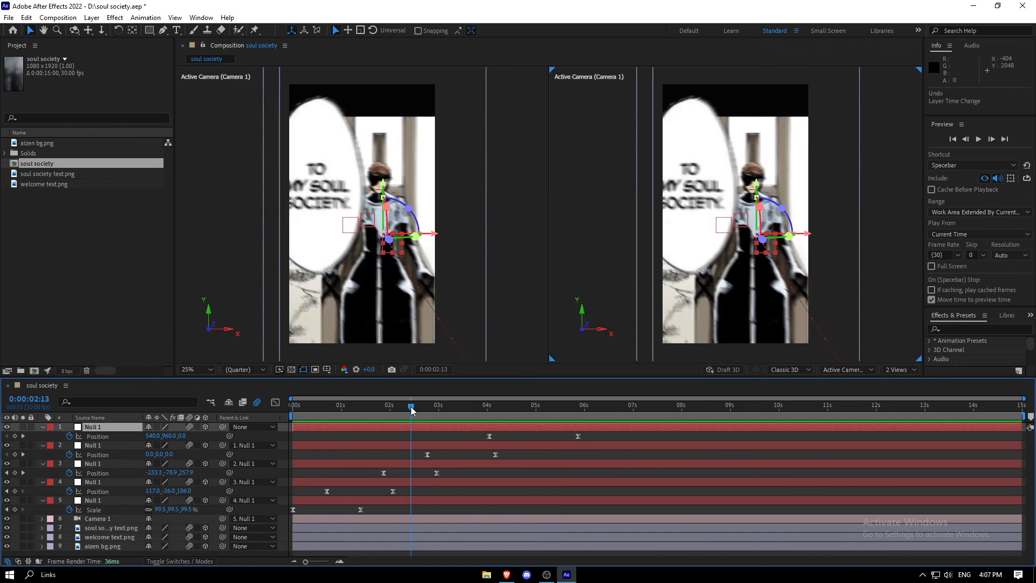
mouse_move(412, 409)
mouse_down()
mouse_move(443, 410)
mouse_move(274, 423)
mouse_move(401, 412)
mouse_up()
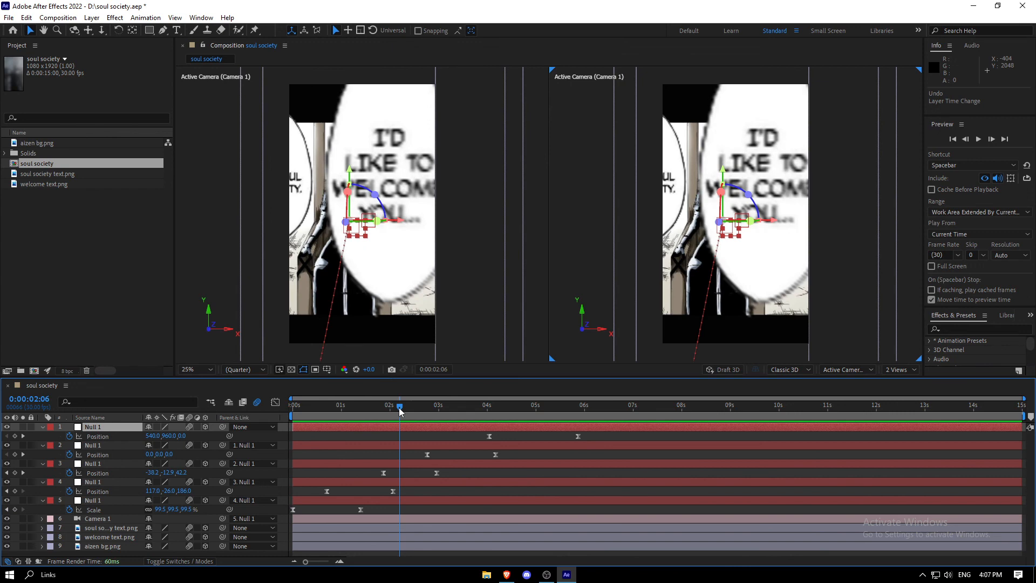